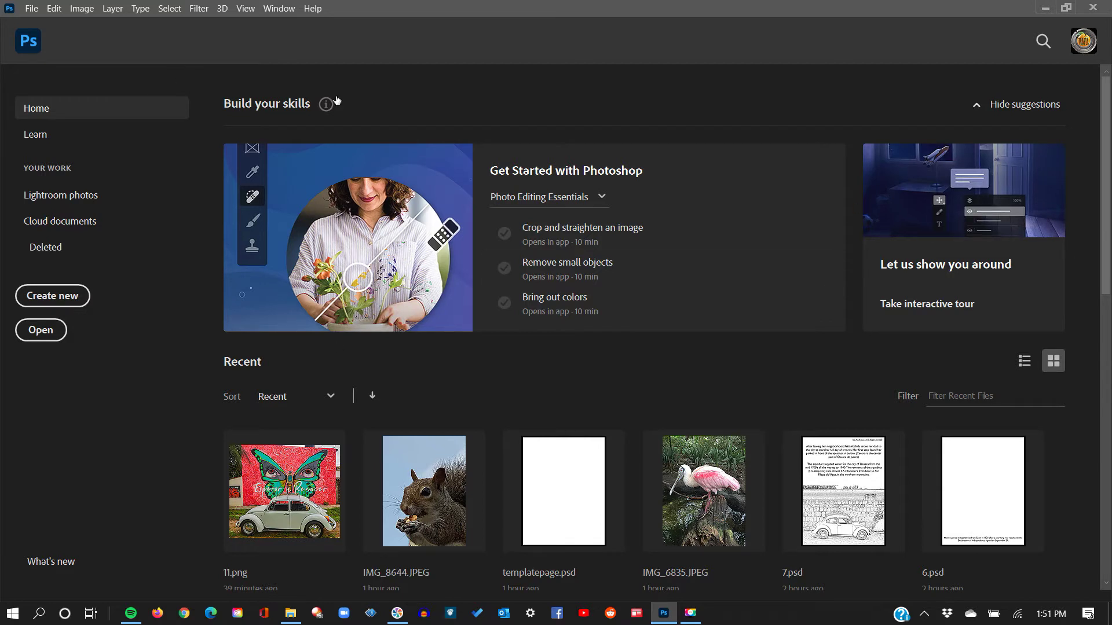
Open image 15 from the "2 to use" folder inside Independencia Frida on the Desktop.
{"action": "left_click", "coordinate": [32, 13]}
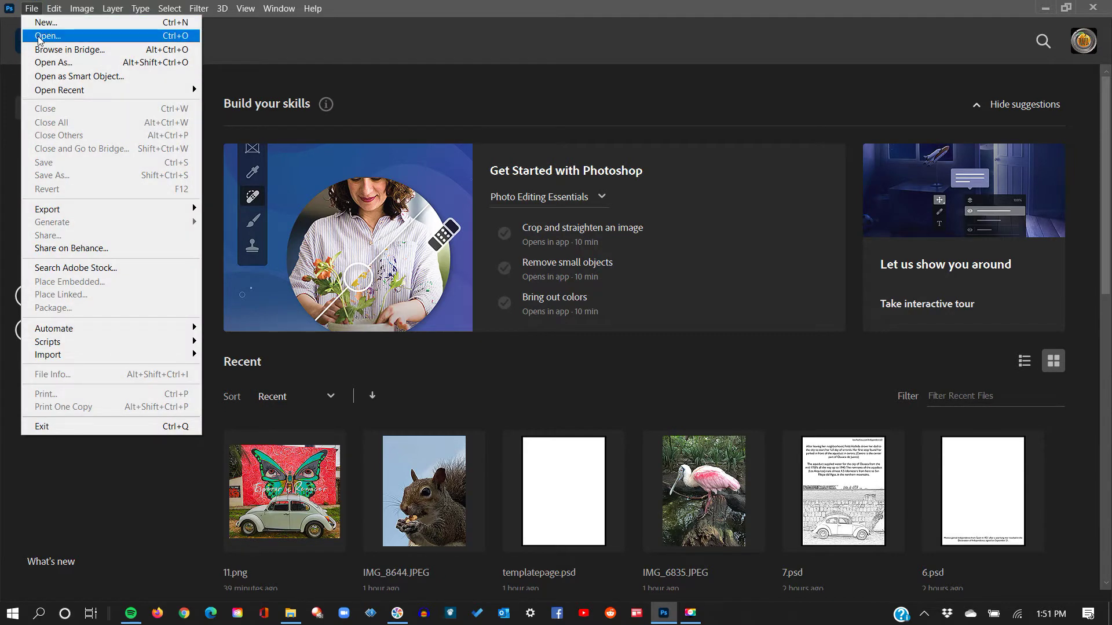
{"action": "left_click", "coordinate": [37, 36]}
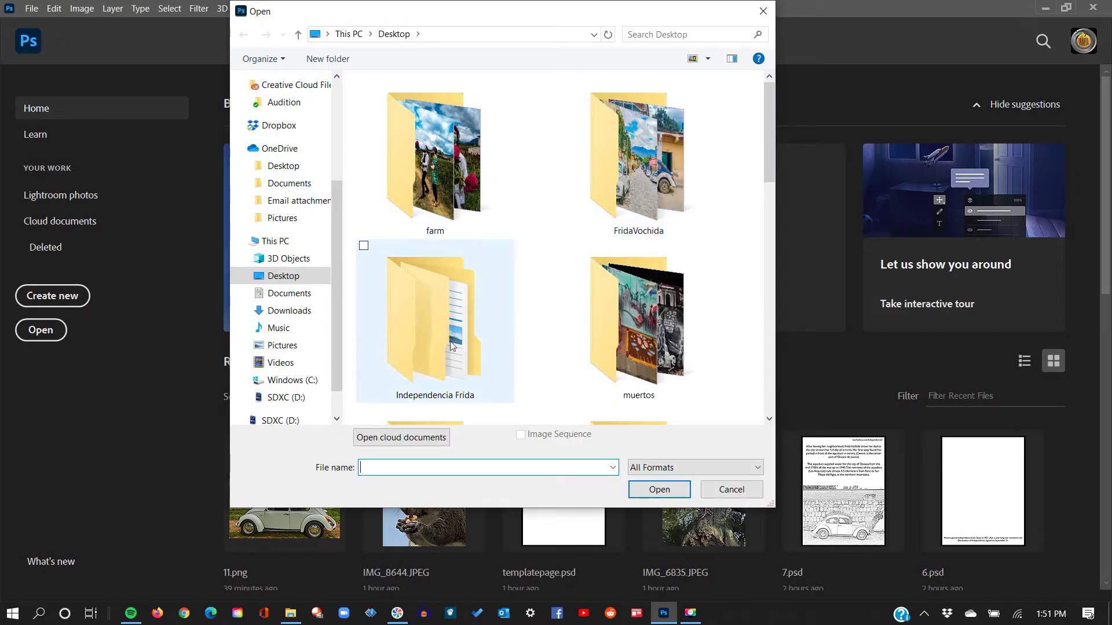
{"action": "double_click", "coordinate": [424, 321]}
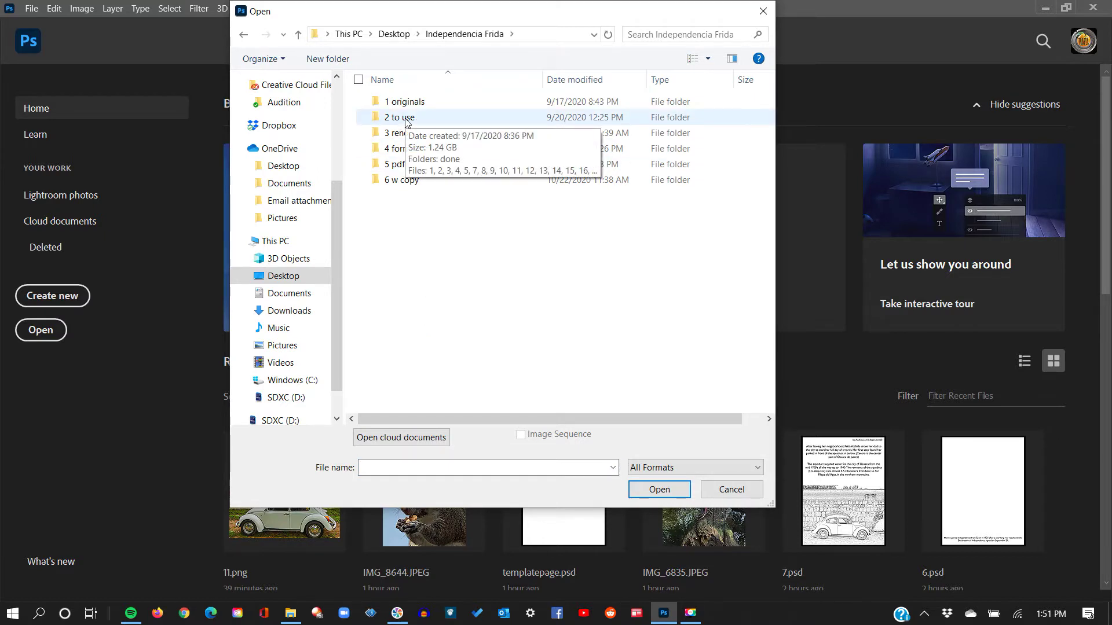
{"action": "double_click", "coordinate": [405, 118]}
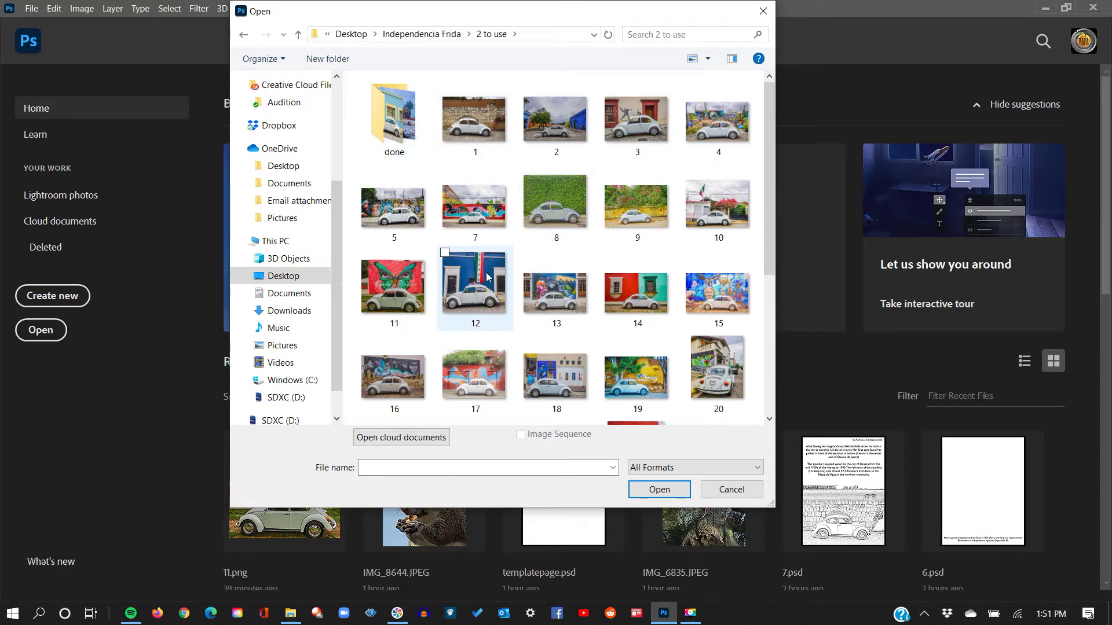
{"action": "left_click", "coordinate": [716, 301]}
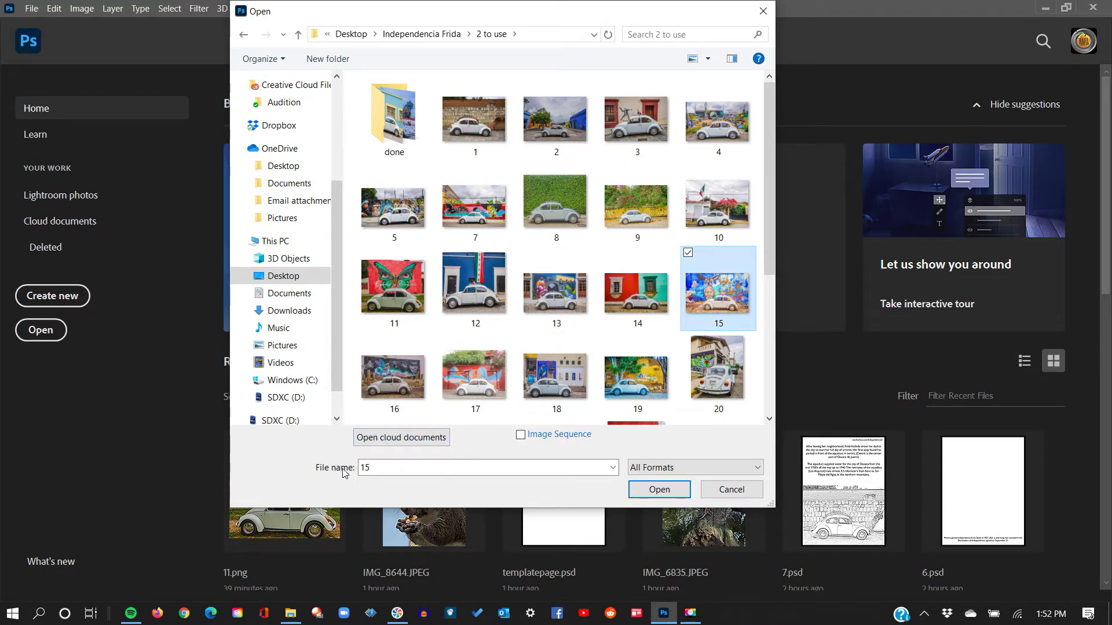
{"action": "left_click", "coordinate": [658, 490]}
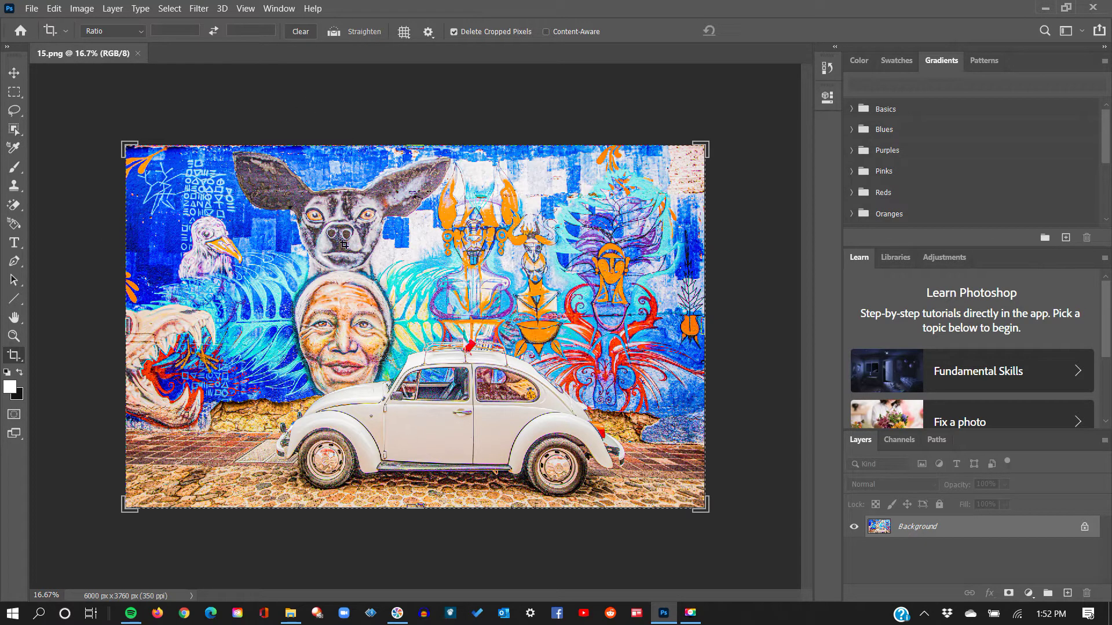
Apply the Camera Raw Filter to the photo with Clarity +39, Blacks -57, Whites -61 and Exposure -0.25.
{"action": "left_click", "coordinate": [198, 9]}
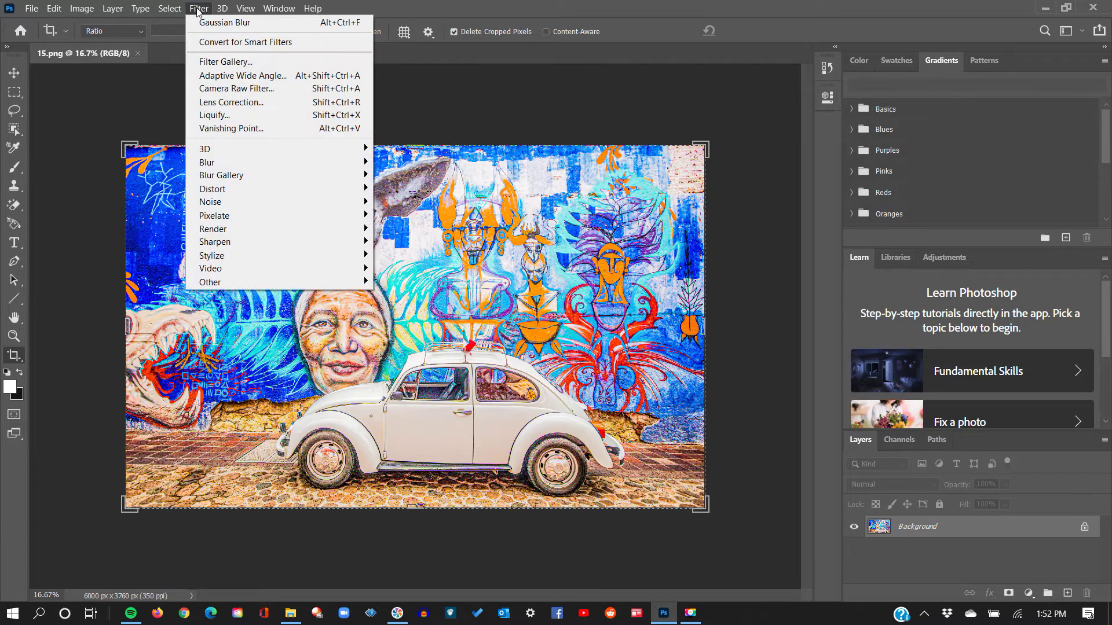
{"action": "left_click", "coordinate": [220, 91]}
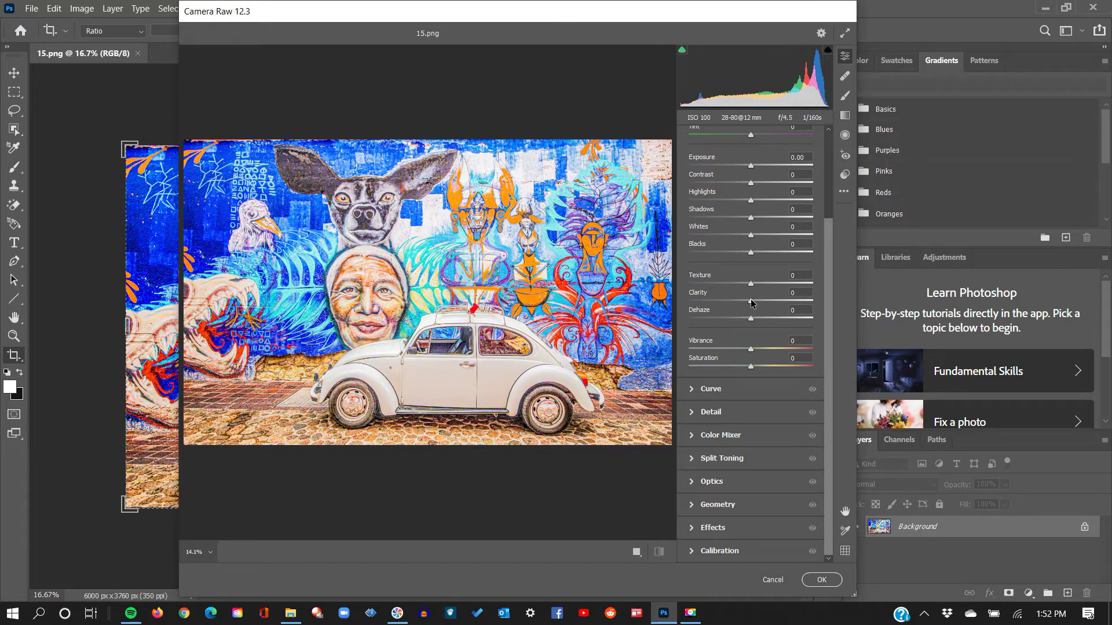
{"action": "left_click_drag", "start_coordinate": [750, 302], "coordinate": [789, 305]}
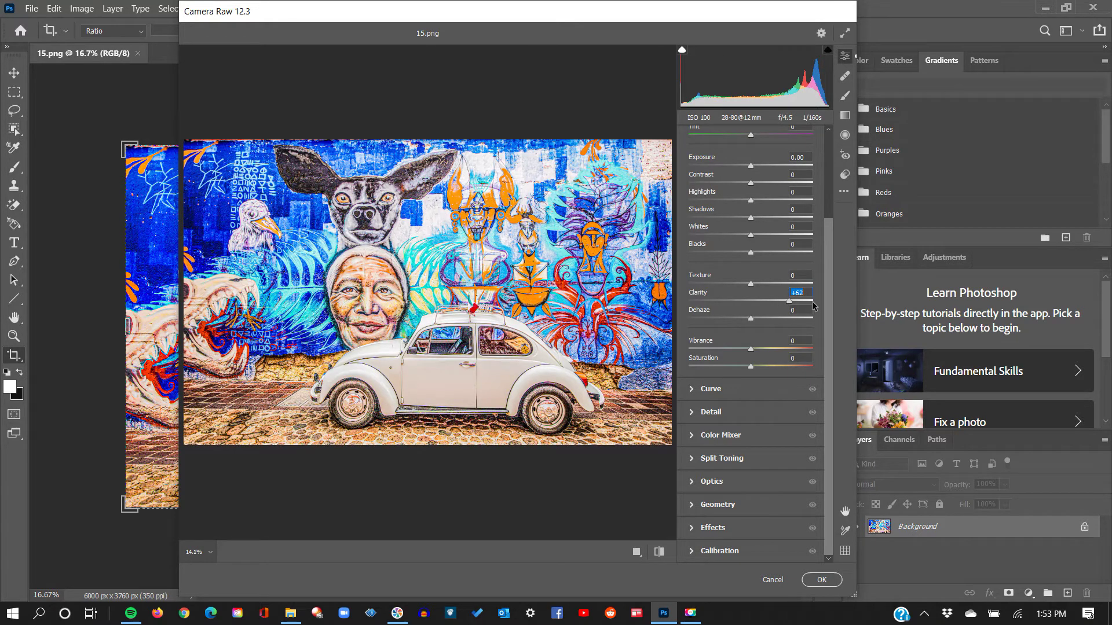
{"action": "mouse_move", "coordinate": [787, 302]}
{"action": "left_mouse_down"}
{"action": "mouse_move", "coordinate": [699, 303]}
{"action": "mouse_move", "coordinate": [796, 312]}
{"action": "mouse_move", "coordinate": [775, 305]}
{"action": "left_mouse_up"}
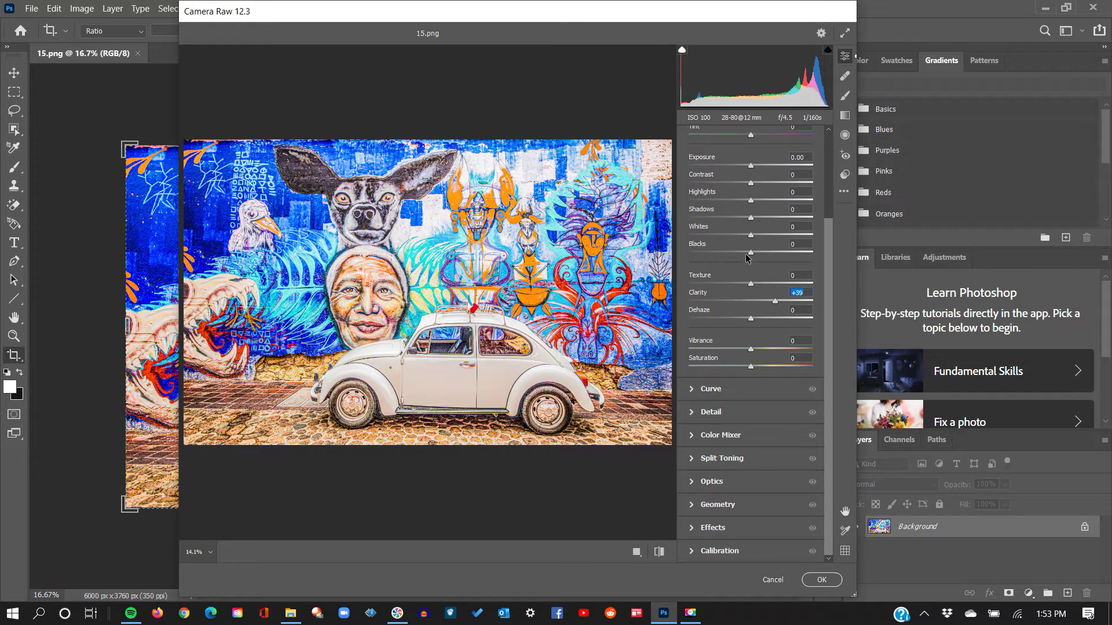
{"action": "left_click_drag", "start_coordinate": [751, 256], "coordinate": [716, 258]}
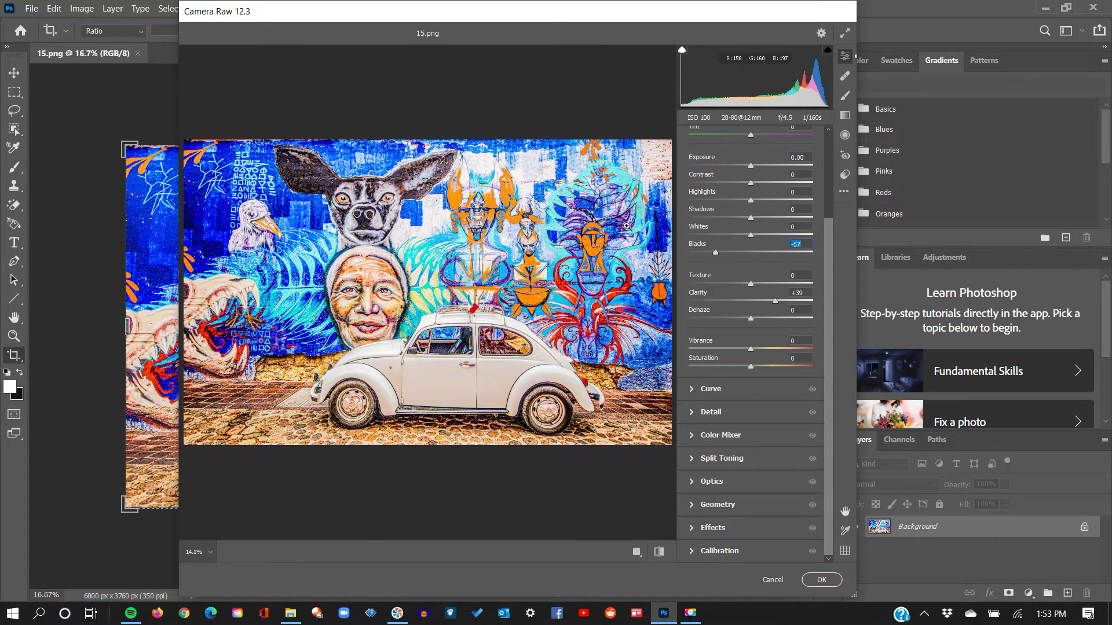
{"action": "left_click_drag", "start_coordinate": [750, 236], "coordinate": [713, 236]}
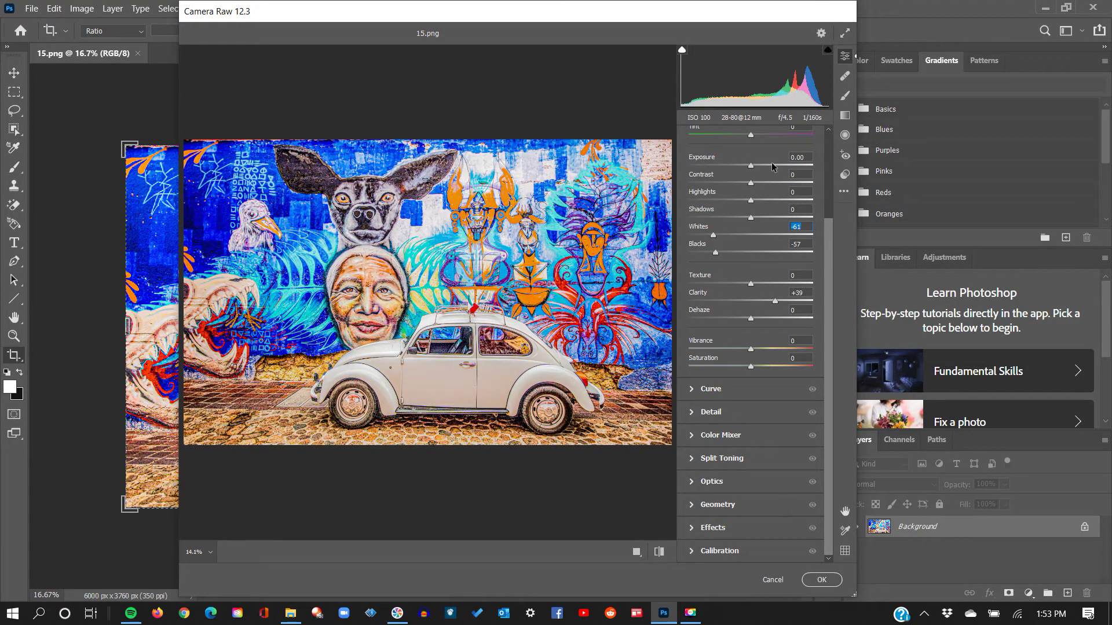
{"action": "mouse_move", "coordinate": [751, 168]}
{"action": "left_mouse_down"}
{"action": "mouse_move", "coordinate": [761, 167]}
{"action": "mouse_move", "coordinate": [750, 170]}
{"action": "left_mouse_up"}
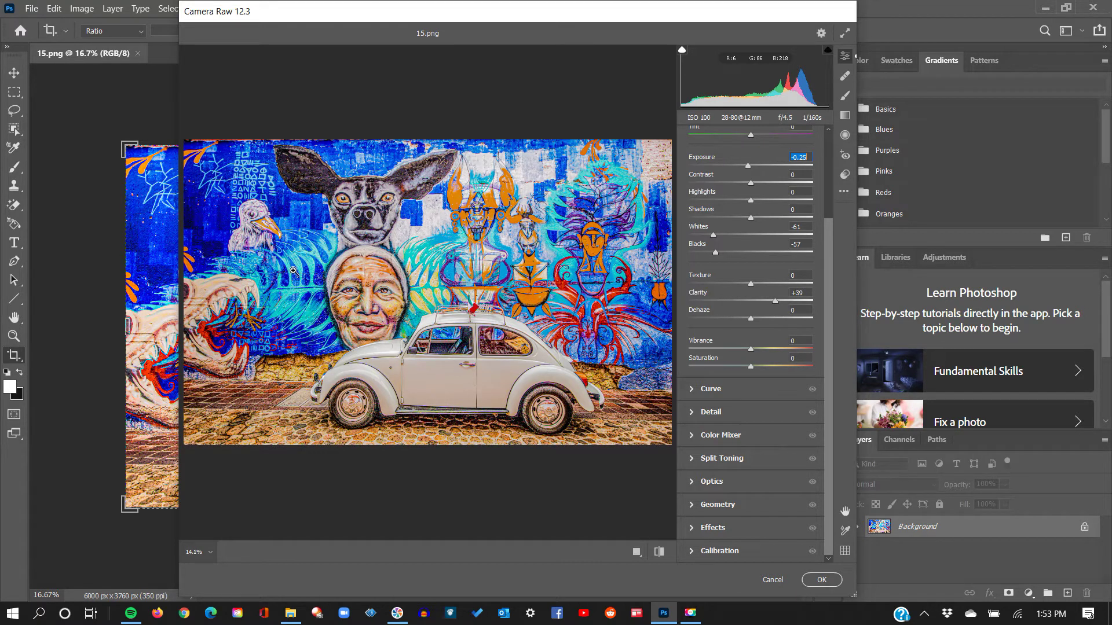
{"action": "left_click", "coordinate": [821, 581]}
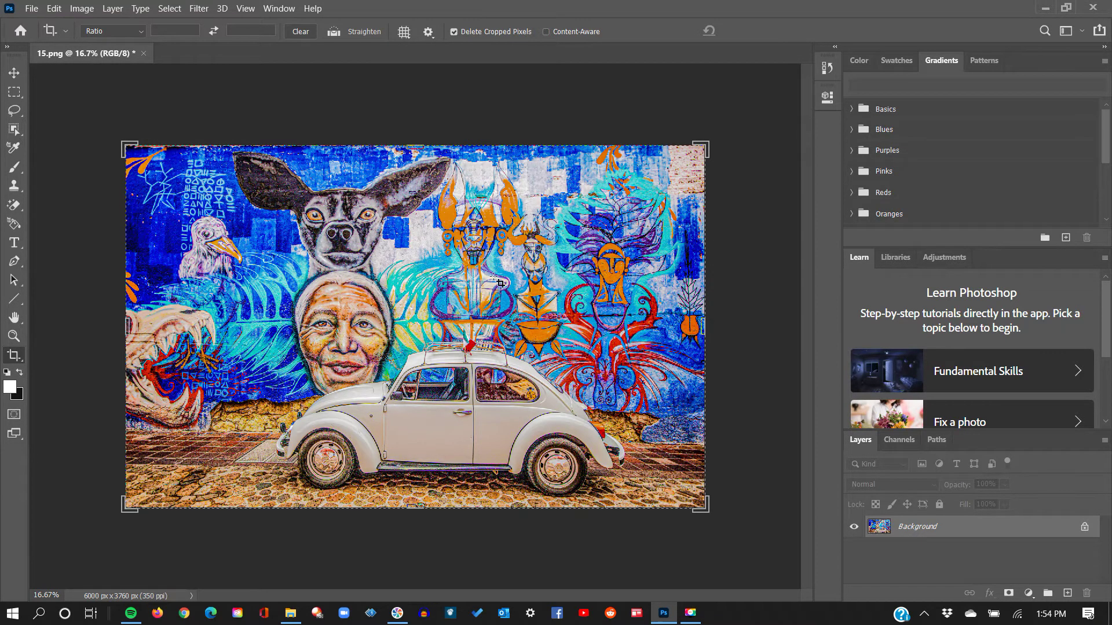
Duplicate the Background layer within the same document, keeping the suggested name.
{"action": "right_click", "coordinate": [910, 529]}
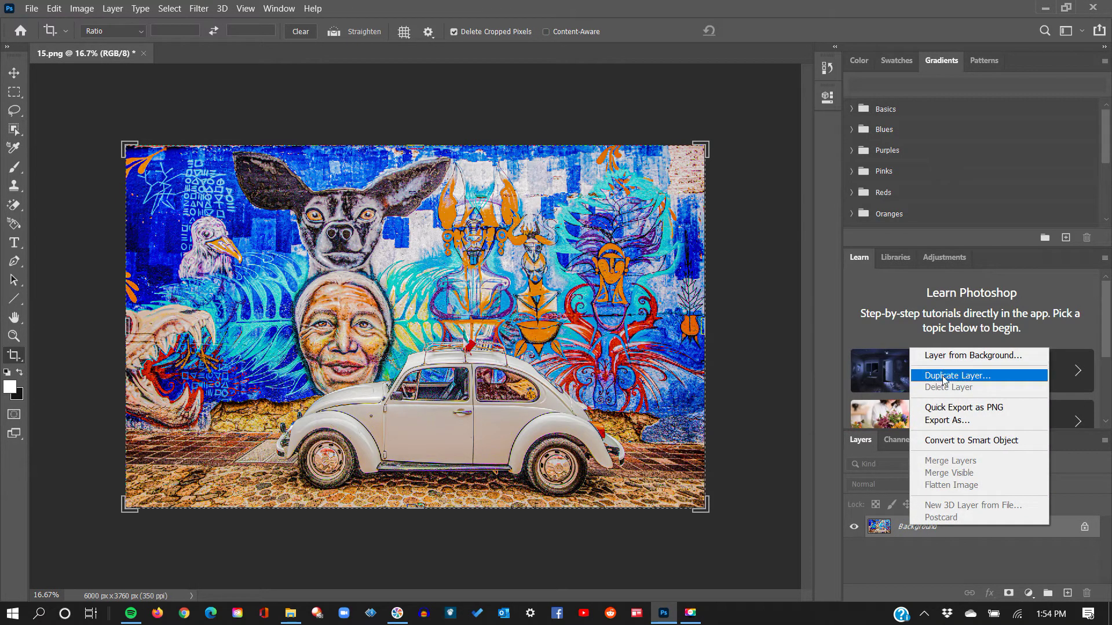
{"action": "left_click", "coordinate": [922, 562]}
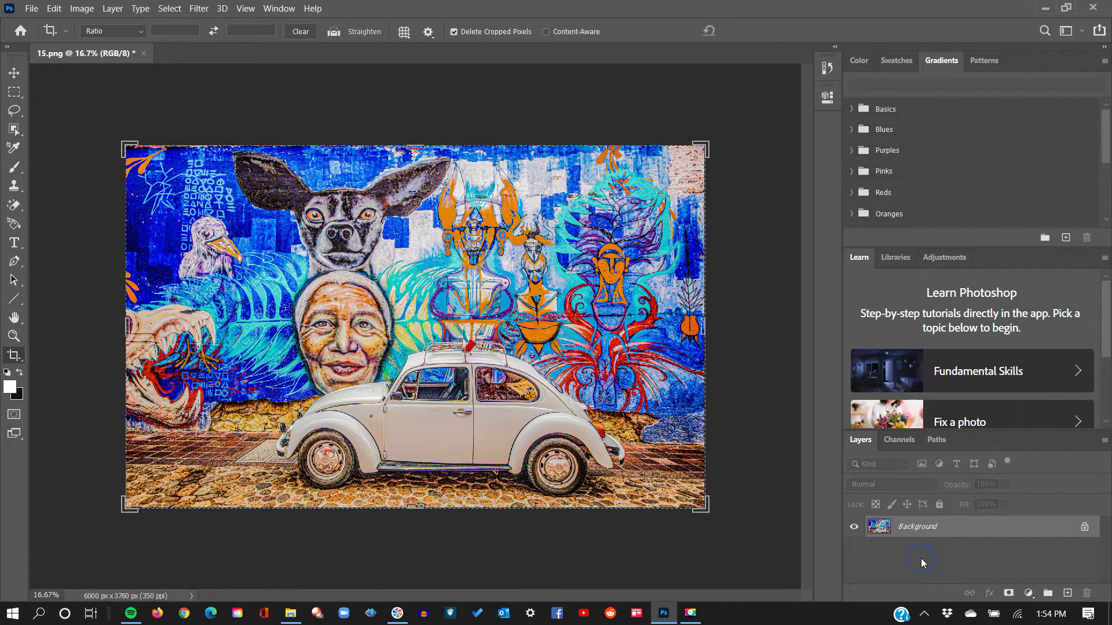
{"action": "right_click", "coordinate": [922, 529]}
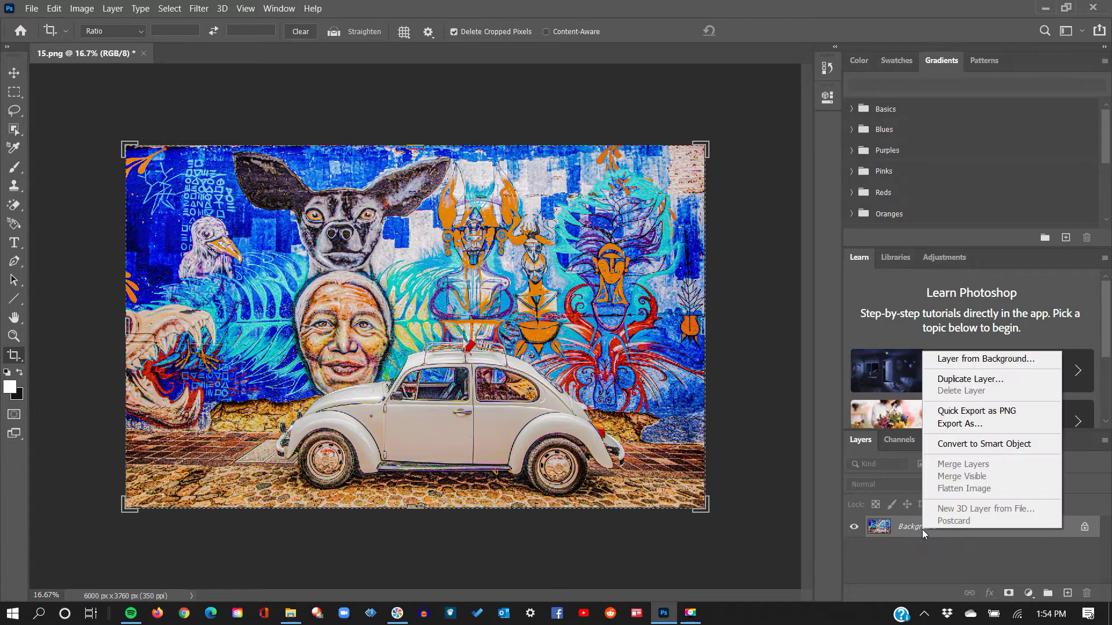
{"action": "left_click", "coordinate": [962, 380]}
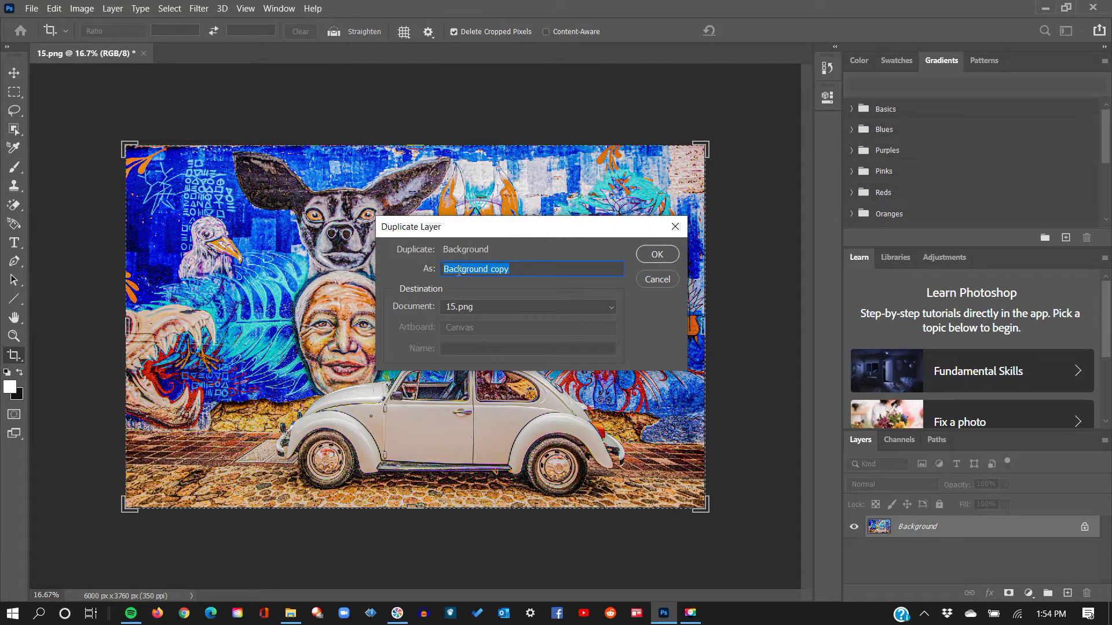
{"action": "left_click", "coordinate": [658, 256]}
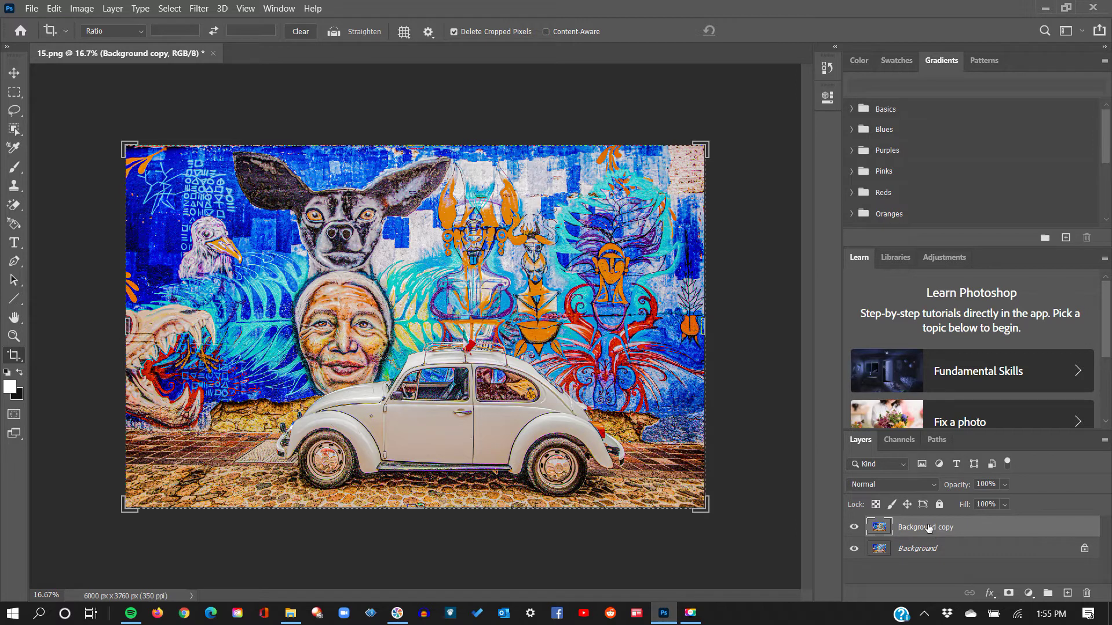
Desaturate the Background copy layer to turn it black and white.
{"action": "left_click", "coordinate": [79, 13]}
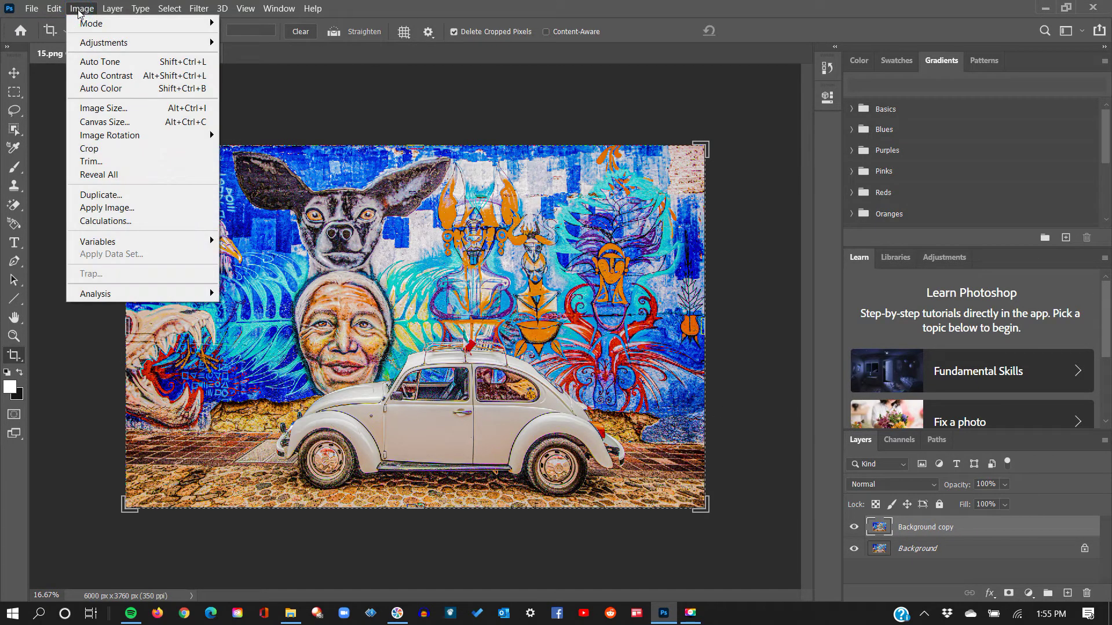
{"action": "mouse_move", "coordinate": [108, 43]}
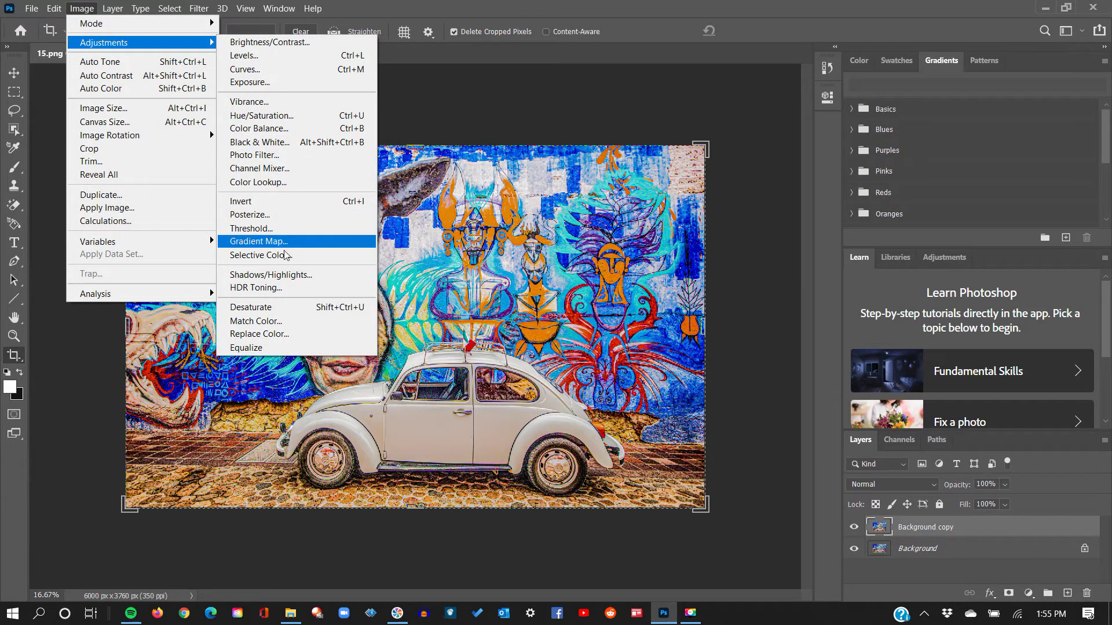
{"action": "left_click", "coordinate": [263, 313]}
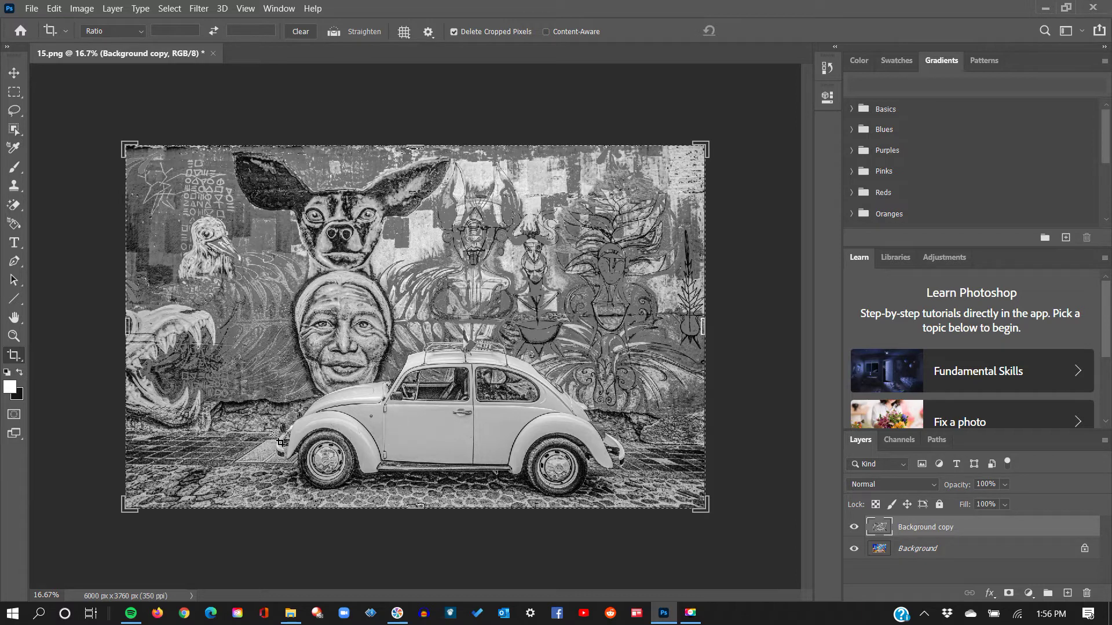
Duplicate the desaturated Background copy layer, keeping the suggested name.
{"action": "right_click", "coordinate": [924, 531]}
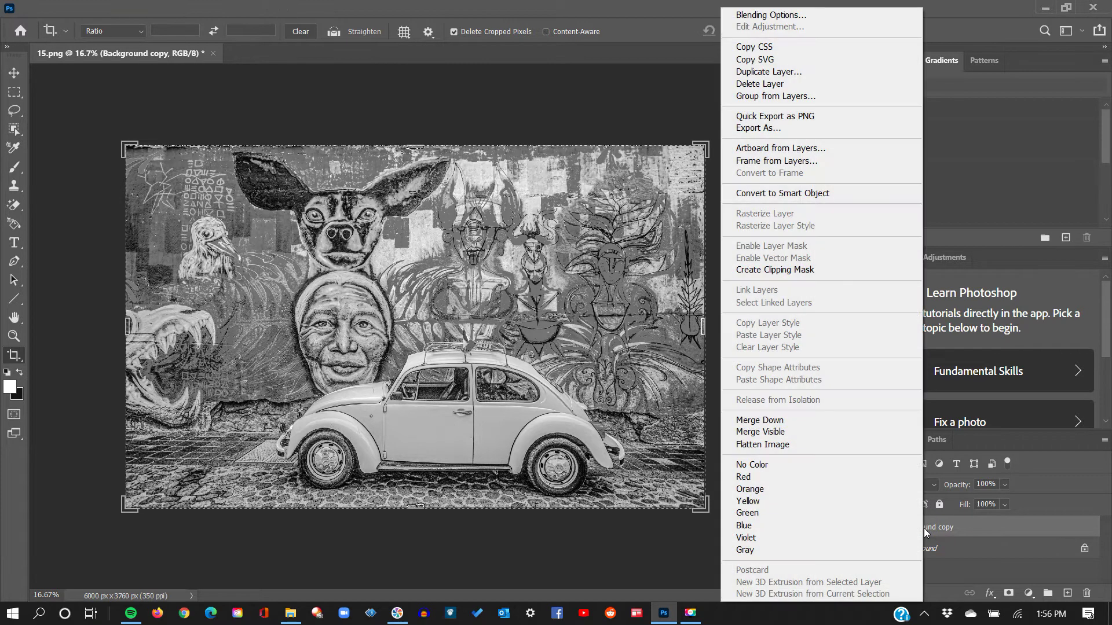
{"action": "left_click", "coordinate": [772, 71]}
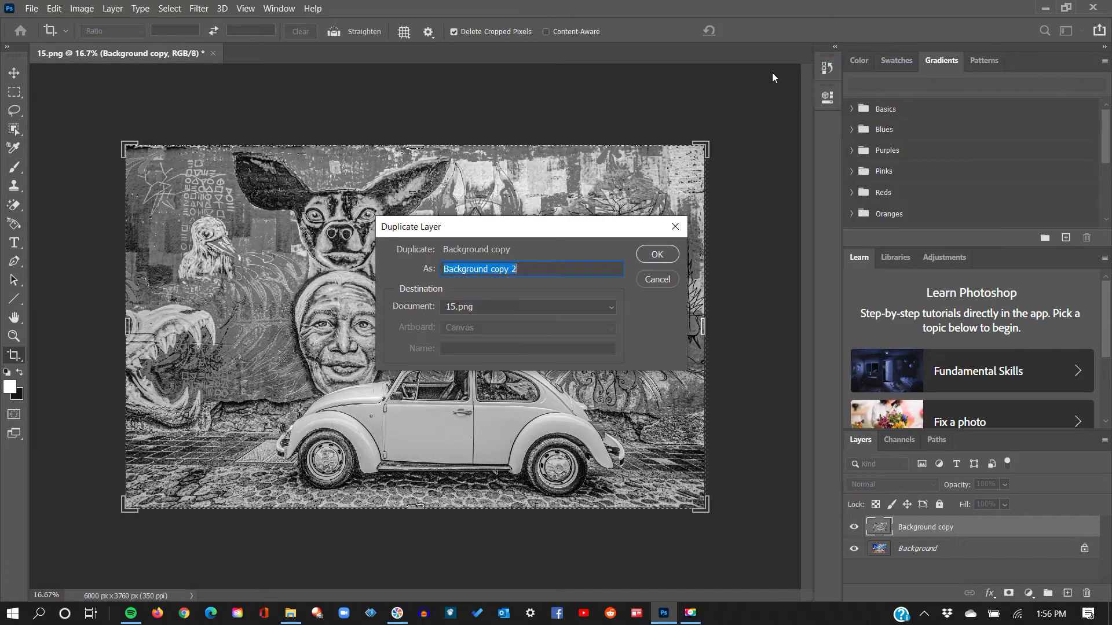
{"action": "left_click", "coordinate": [655, 257]}
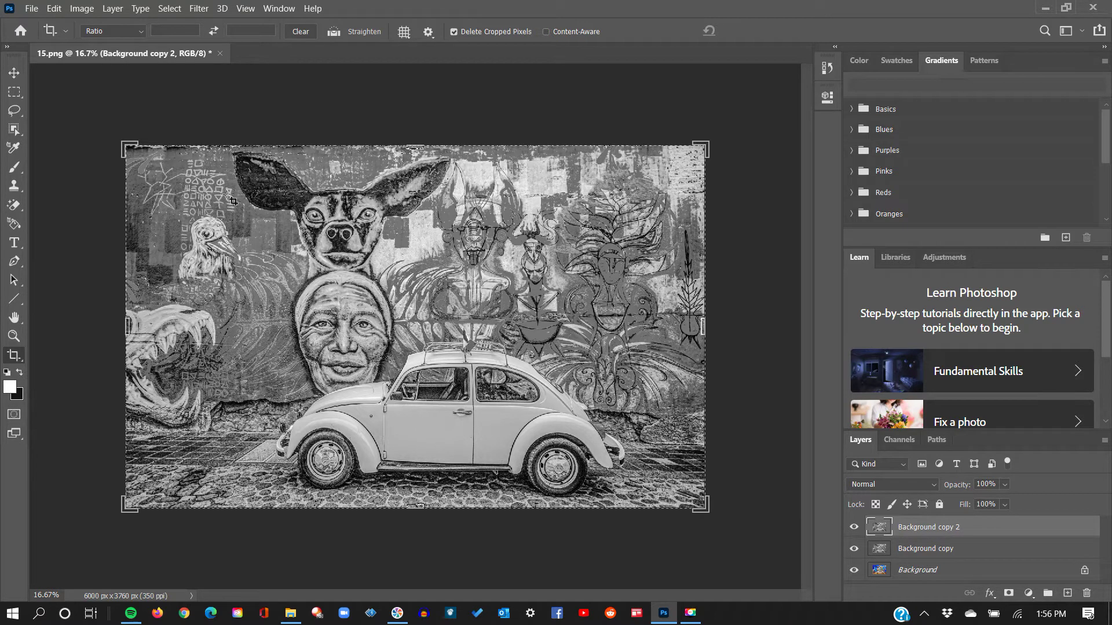
Invert the Background copy 2 layer and set its blend mode to Color Dodge.
{"action": "left_click", "coordinate": [84, 11]}
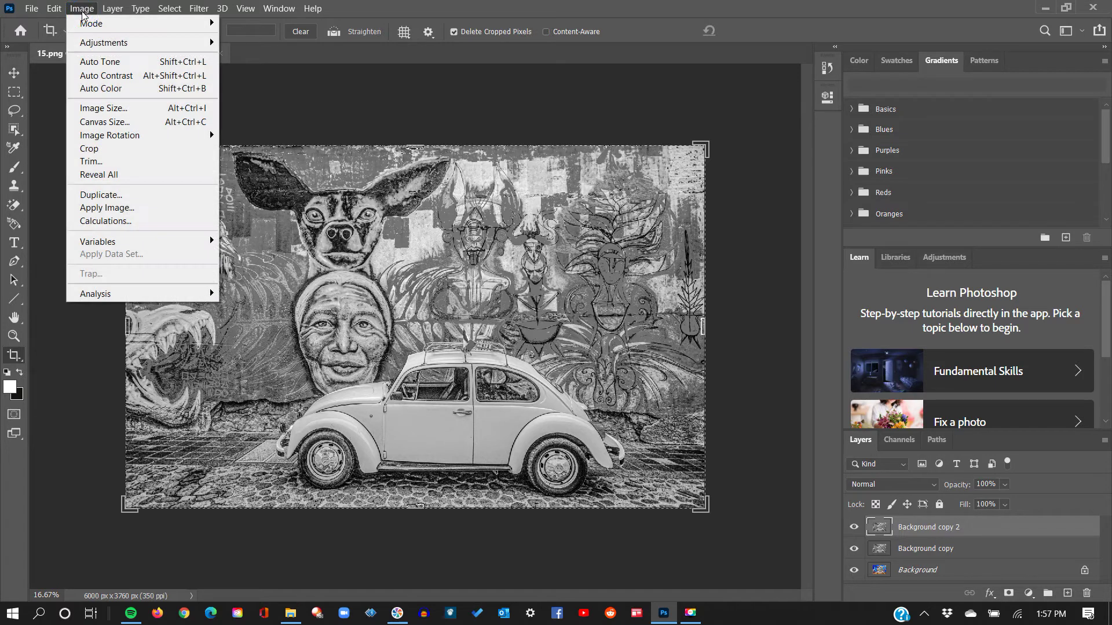
{"action": "mouse_move", "coordinate": [131, 46]}
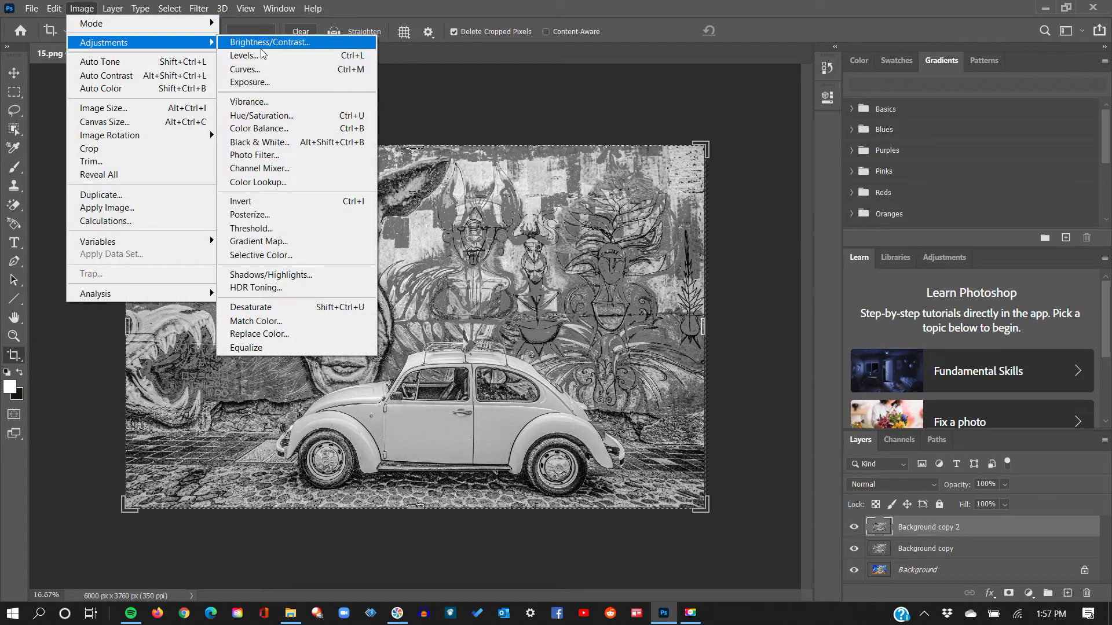
{"action": "left_click", "coordinate": [258, 201]}
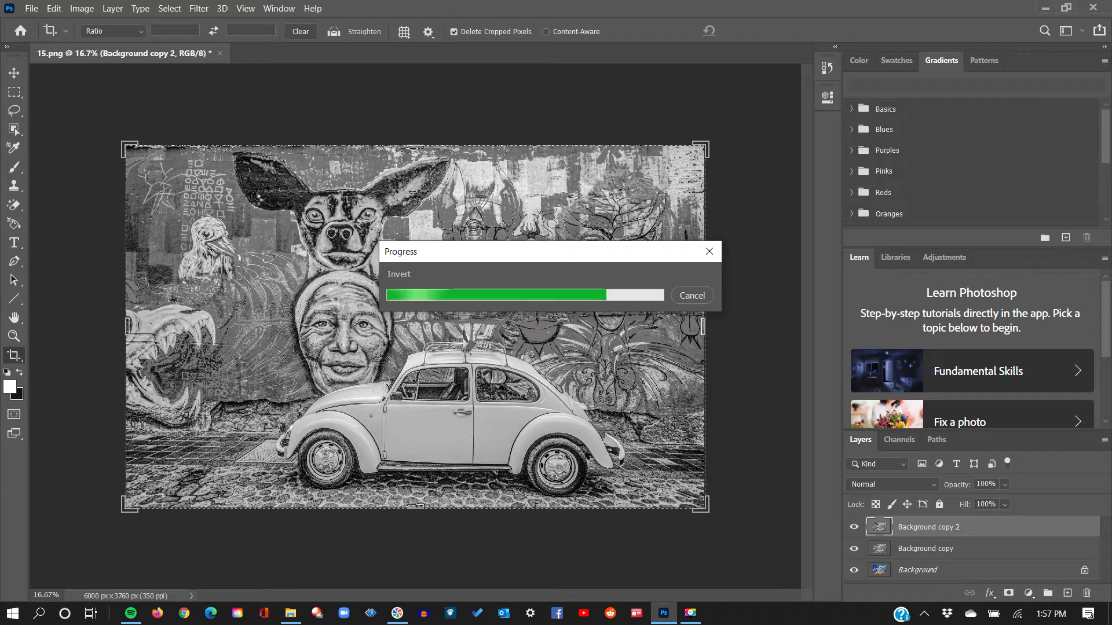
{"action": "key", "text": "ctrl+z"}
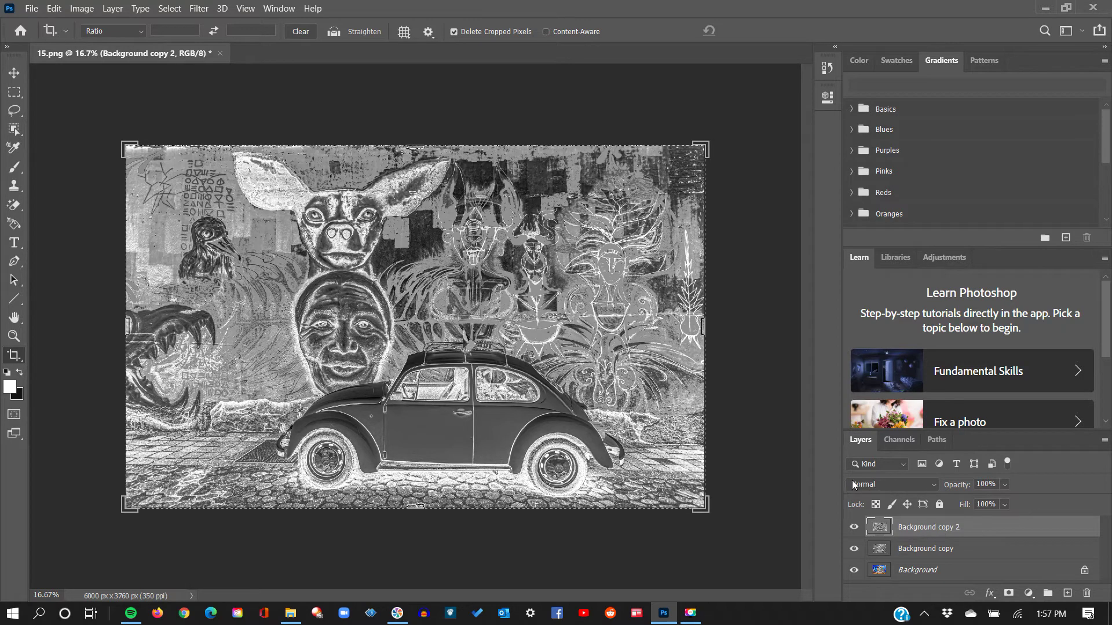
{"action": "left_click", "coordinate": [932, 485]}
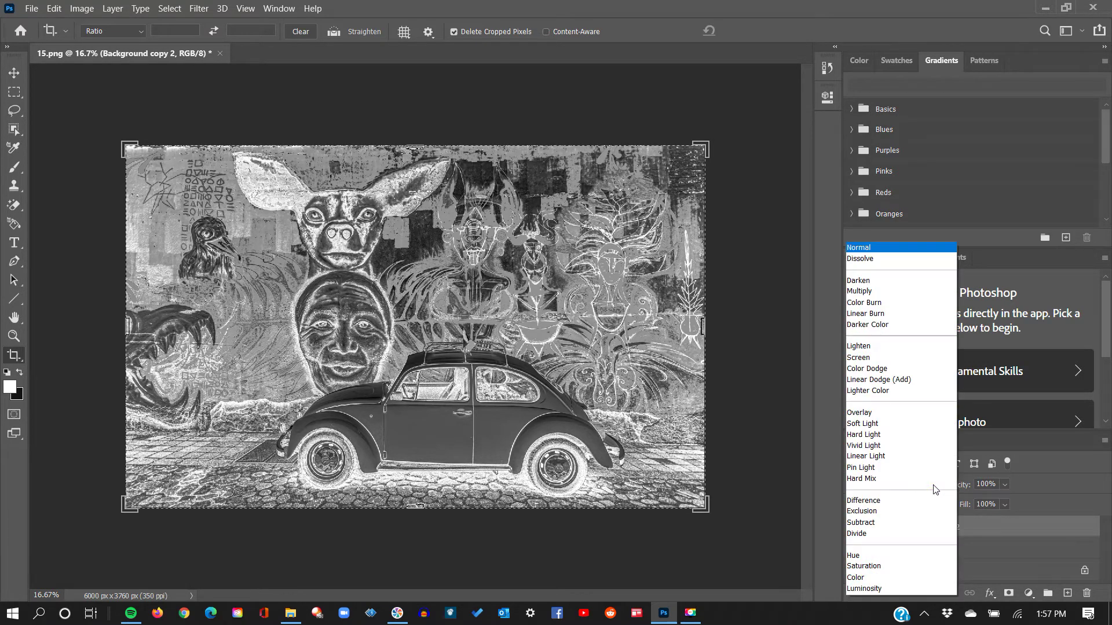
{"action": "left_click", "coordinate": [869, 370]}
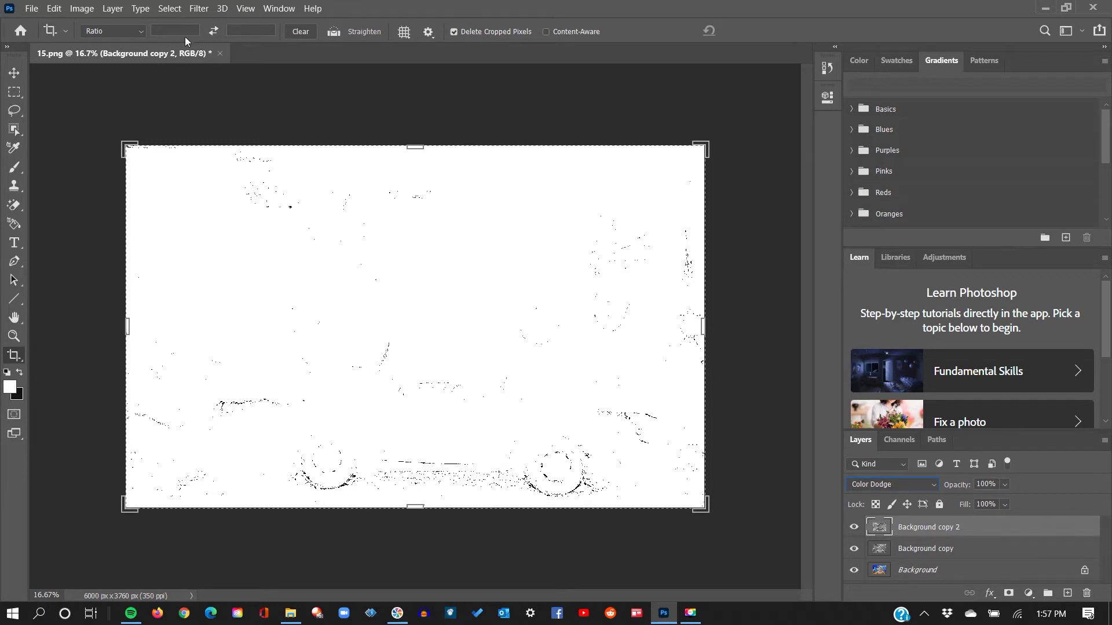
Apply a Gaussian Blur with a 38.7-pixel radius to the Background copy 2 layer.
{"action": "left_click", "coordinate": [198, 9]}
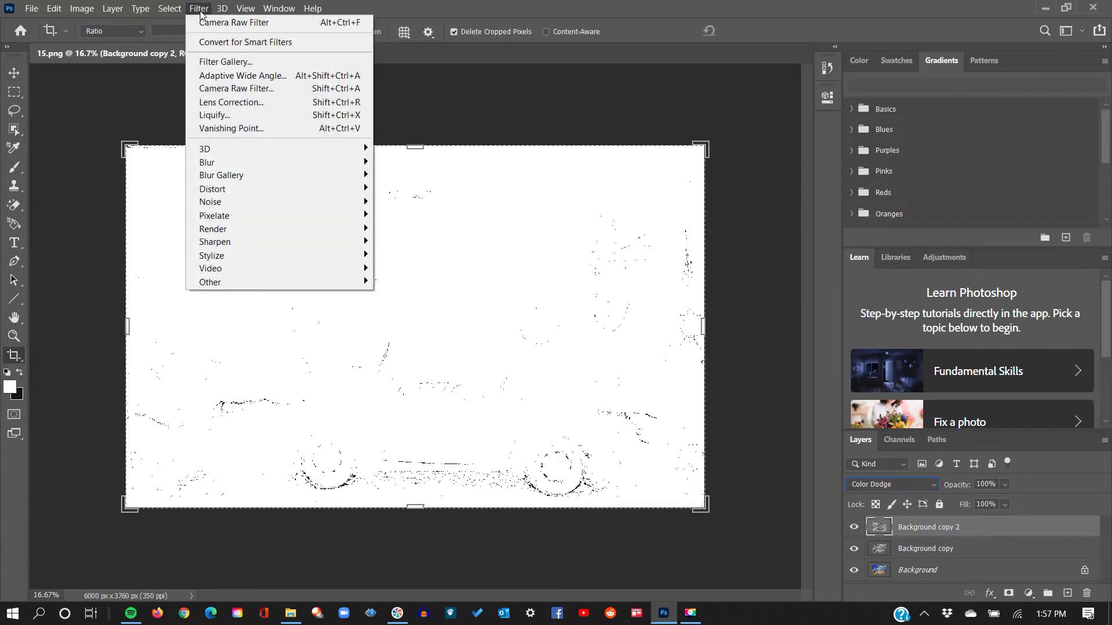
{"action": "mouse_move", "coordinate": [310, 165]}
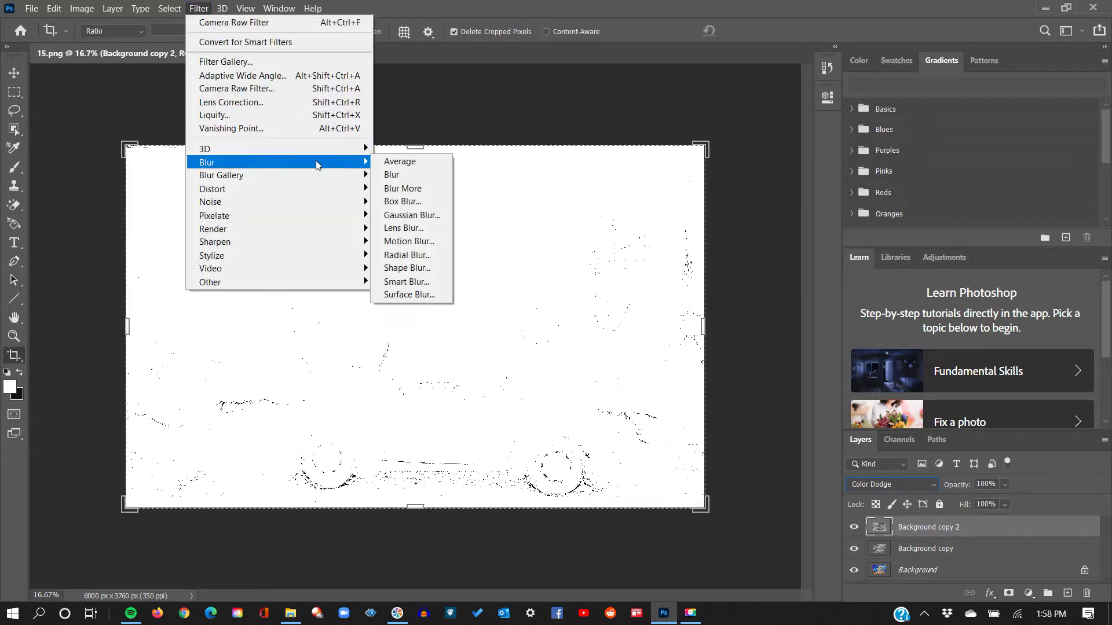
{"action": "left_click", "coordinate": [405, 219]}
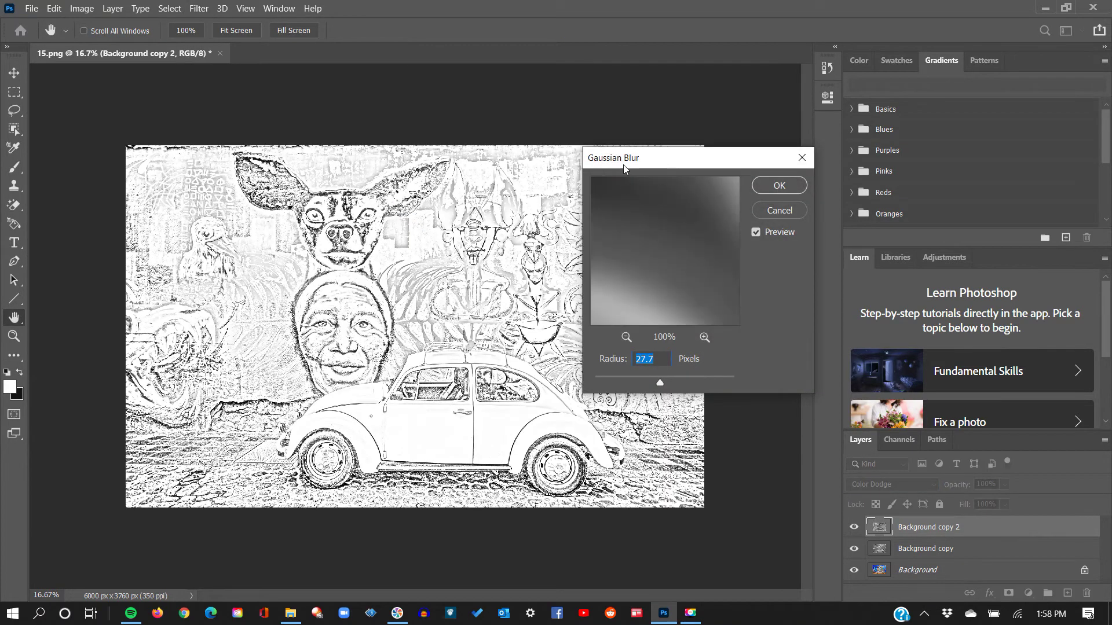
{"action": "left_click_drag", "start_coordinate": [674, 164], "coordinate": [820, 174]}
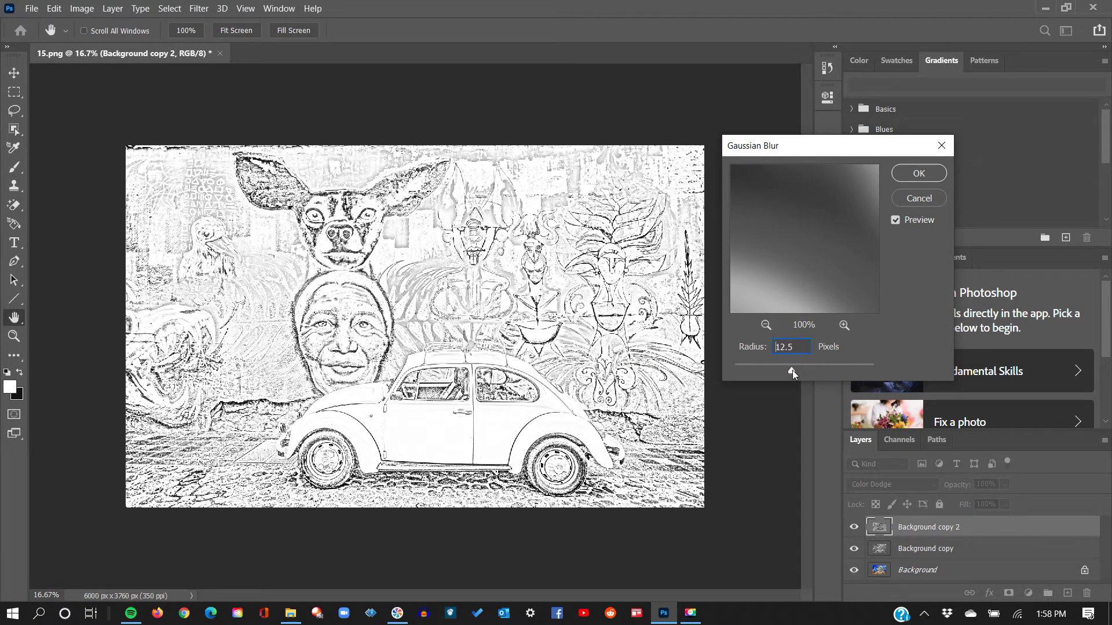
{"action": "left_click", "coordinate": [792, 370]}
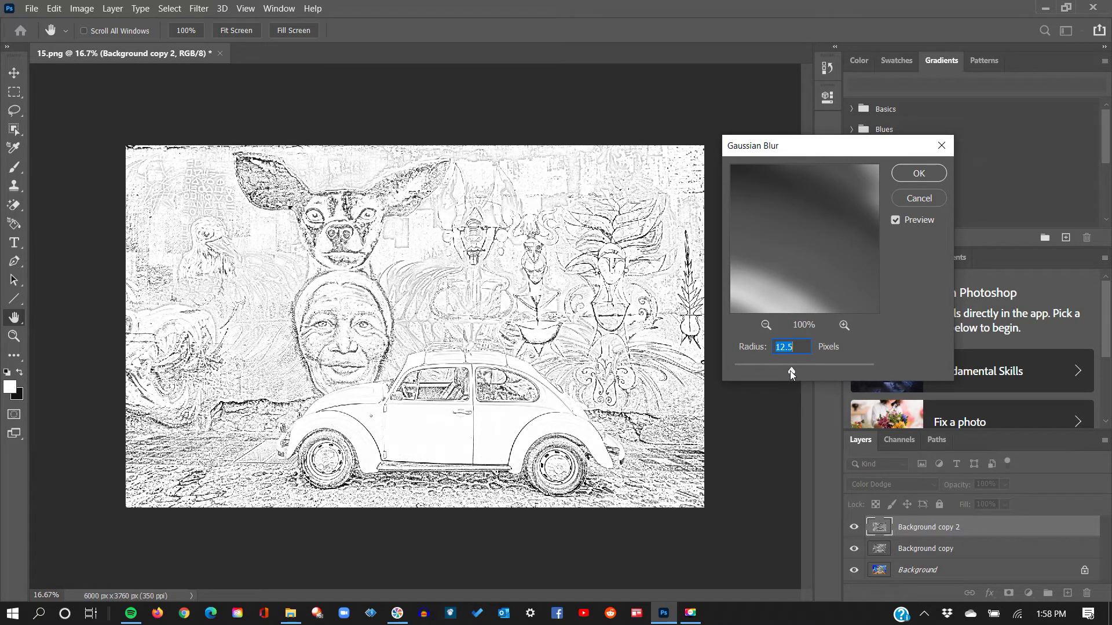
{"action": "left_click", "coordinate": [770, 370]}
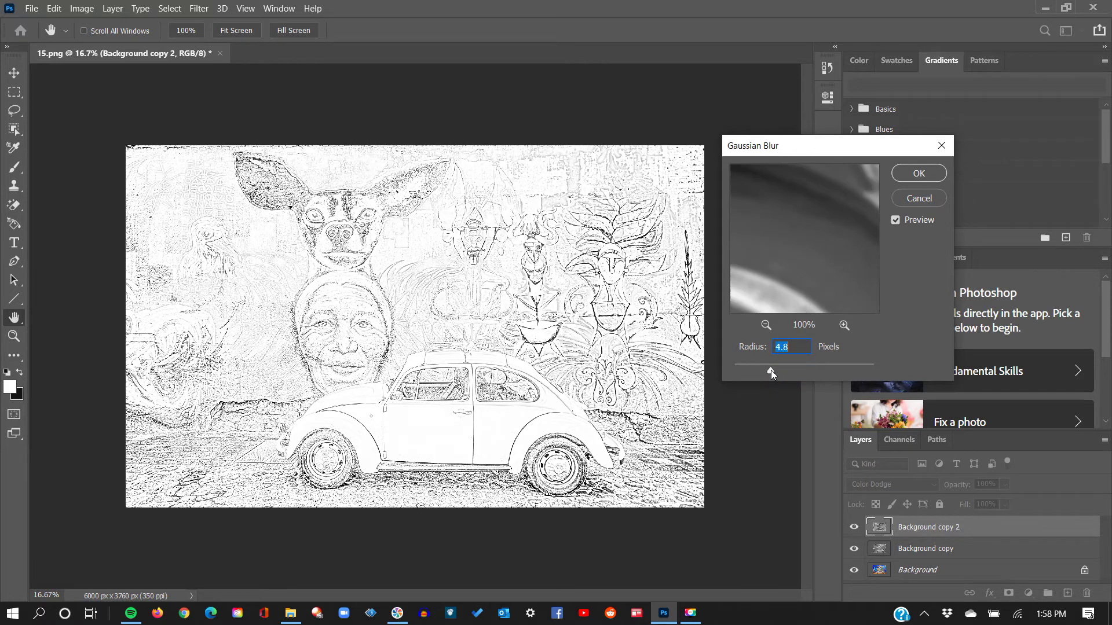
{"action": "mouse_move", "coordinate": [789, 372]}
{"action": "left_mouse_down"}
{"action": "mouse_move", "coordinate": [829, 373]}
{"action": "mouse_move", "coordinate": [794, 371]}
{"action": "mouse_move", "coordinate": [805, 372]}
{"action": "left_mouse_up"}
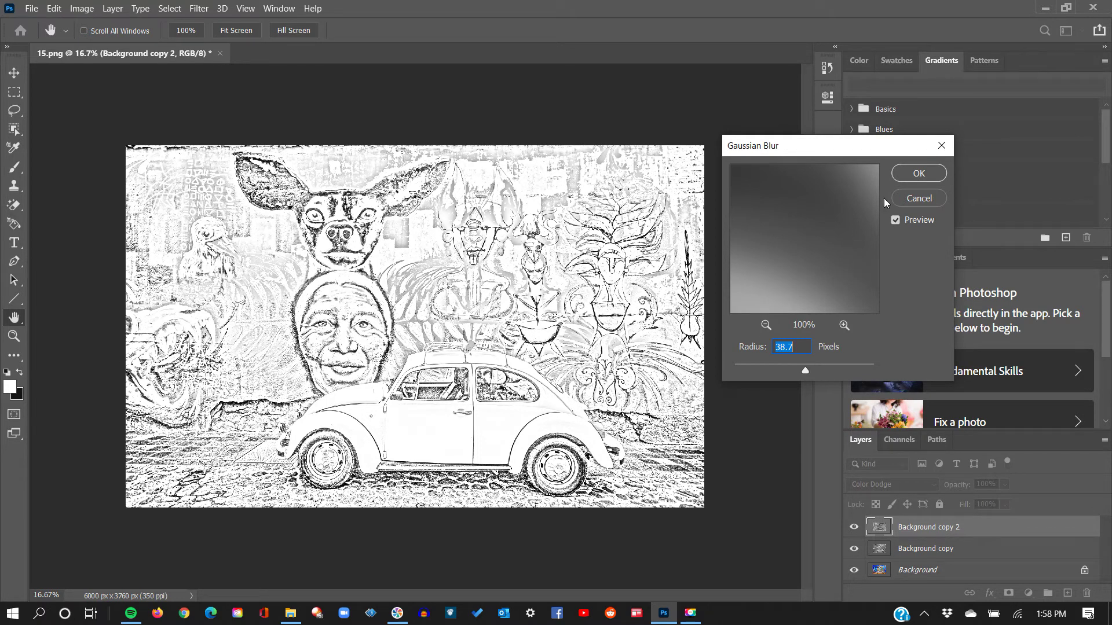
{"action": "left_click", "coordinate": [915, 174]}
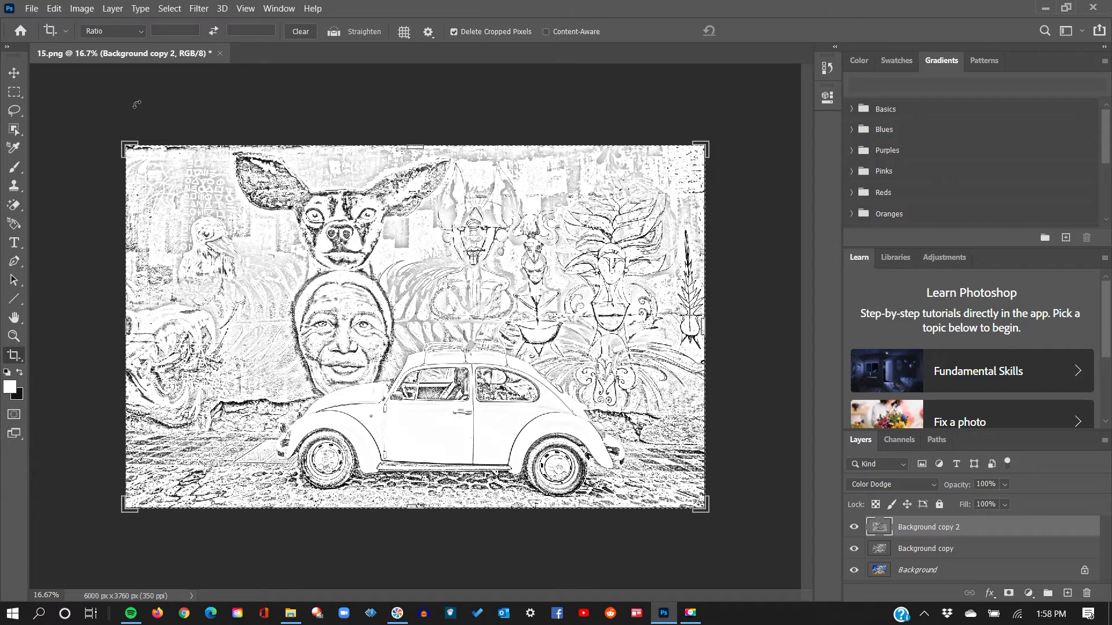
Start saving the drawing under a new name, choosing the Desktop as location and 1 as file name.
{"action": "left_click", "coordinate": [32, 8]}
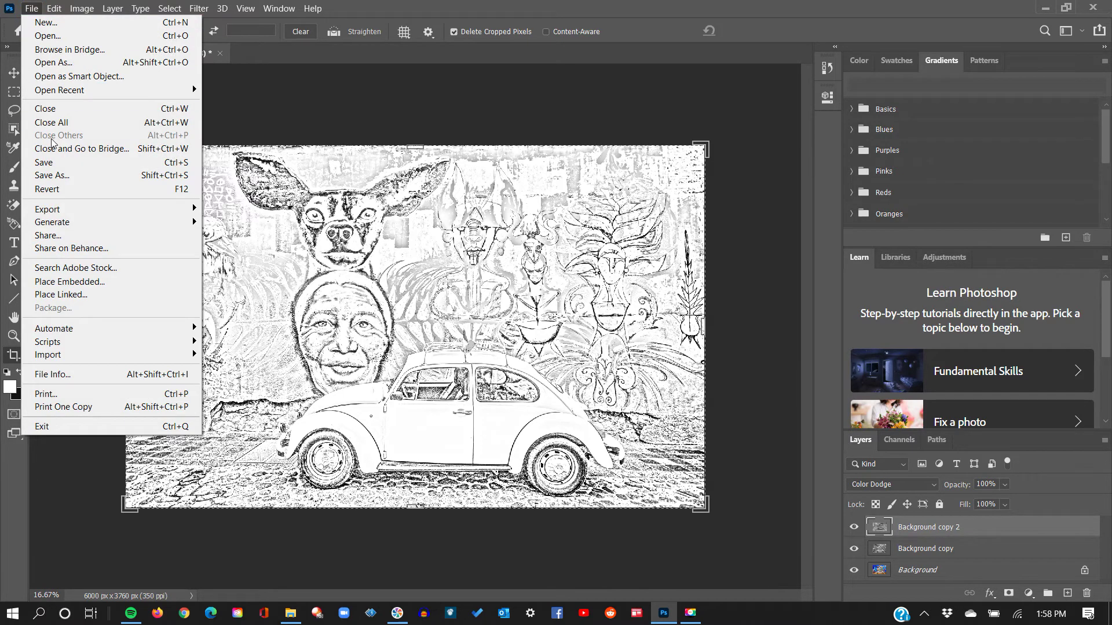
{"action": "left_click", "coordinate": [60, 175]}
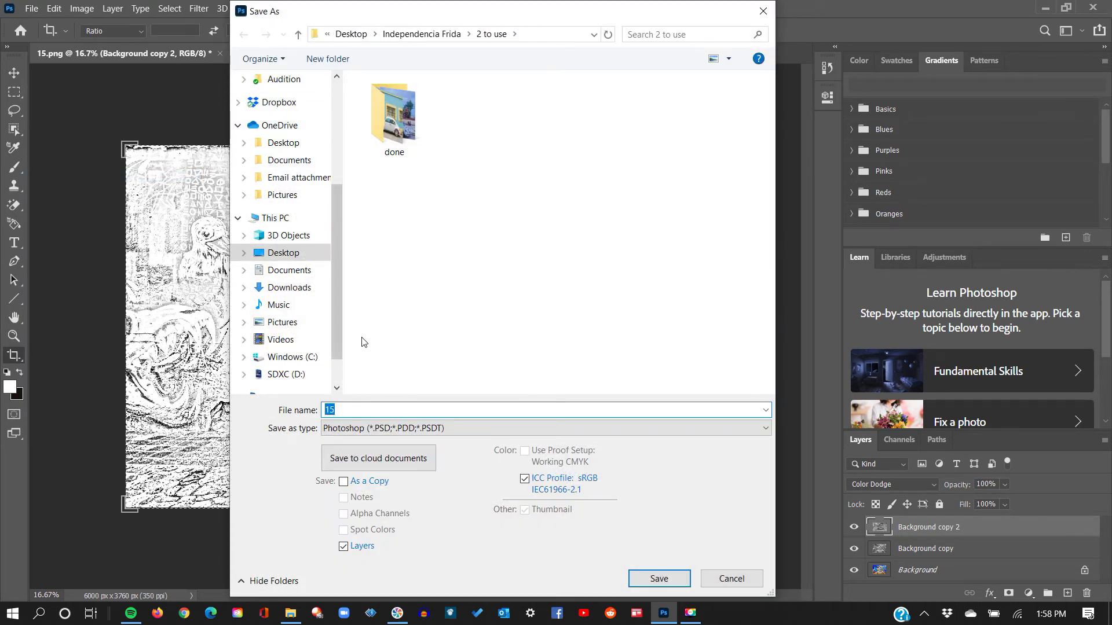
{"action": "left_click", "coordinate": [281, 254]}
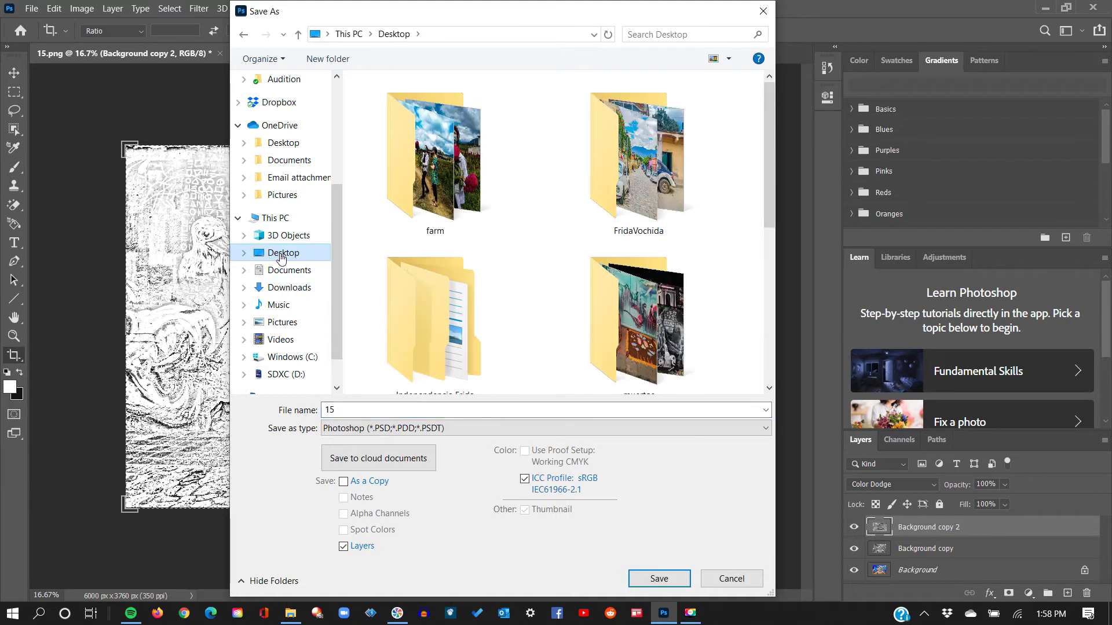
{"action": "left_click", "coordinate": [346, 410]}
{"action": "double_click", "coordinate": [344, 408]}
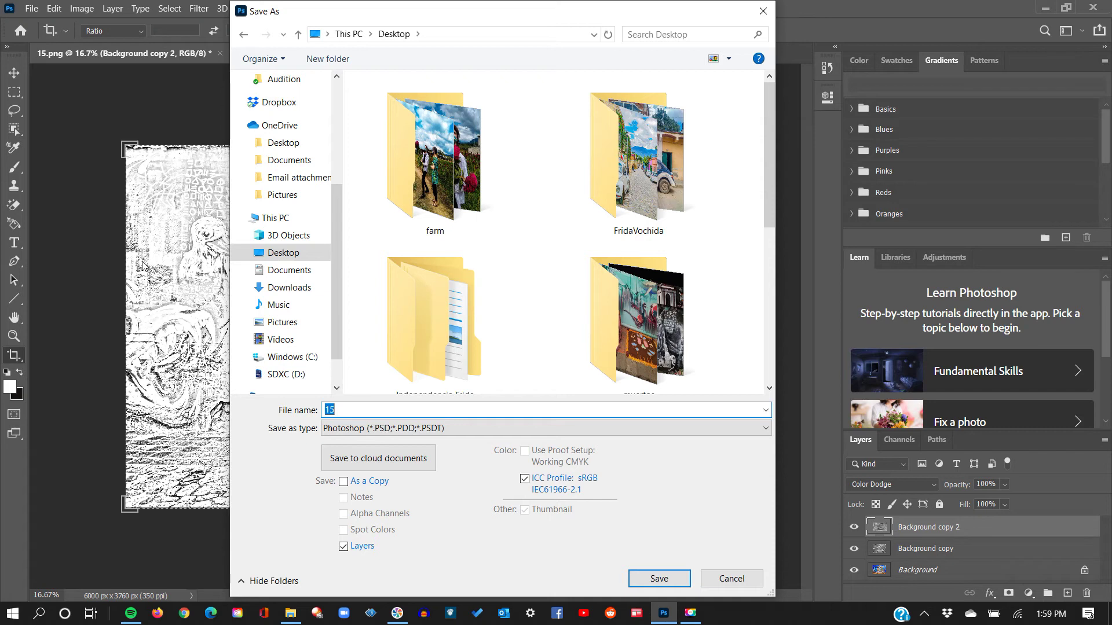
{"action": "type", "text": "1"}
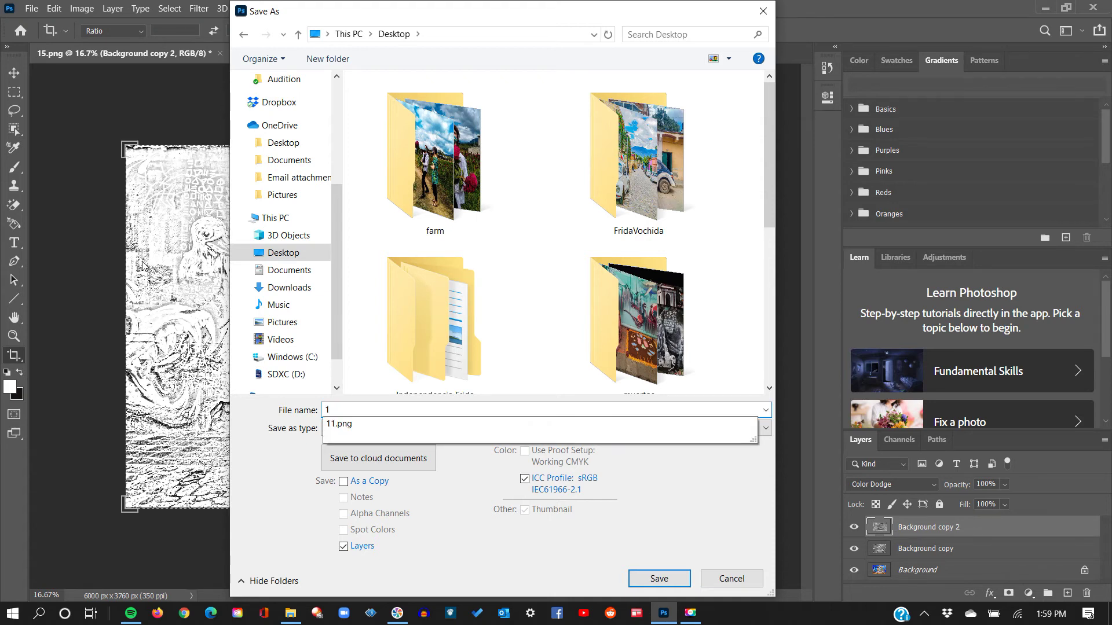
{"action": "left_click", "coordinate": [273, 459]}
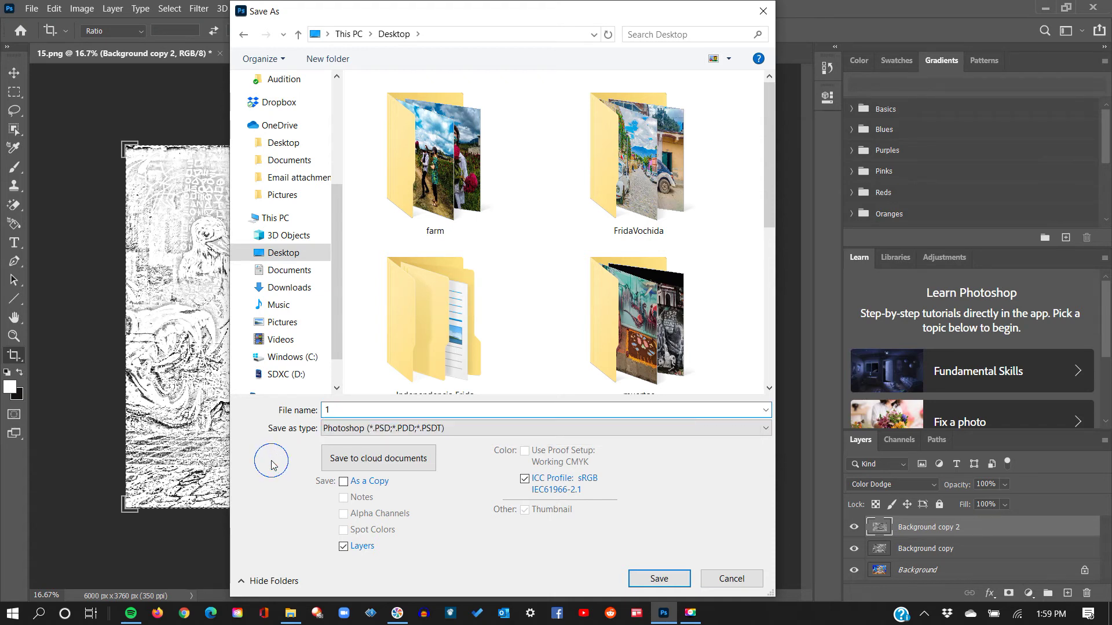
Set the file format to PNG and save the file, accepting the PNG options.
{"action": "left_click", "coordinate": [356, 429]}
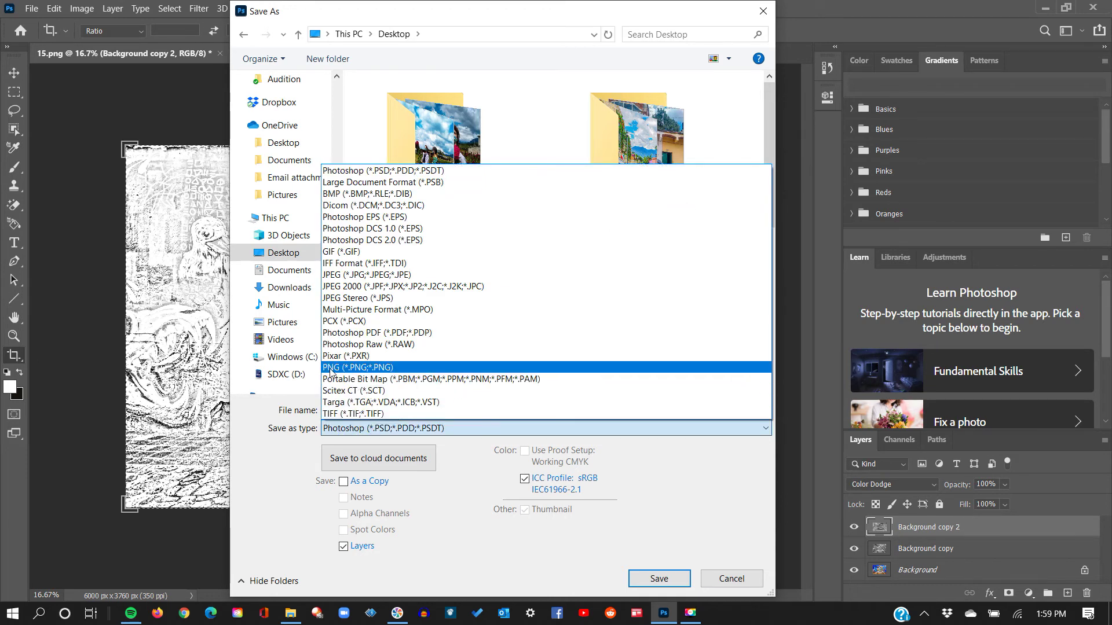
{"action": "left_click", "coordinate": [330, 369]}
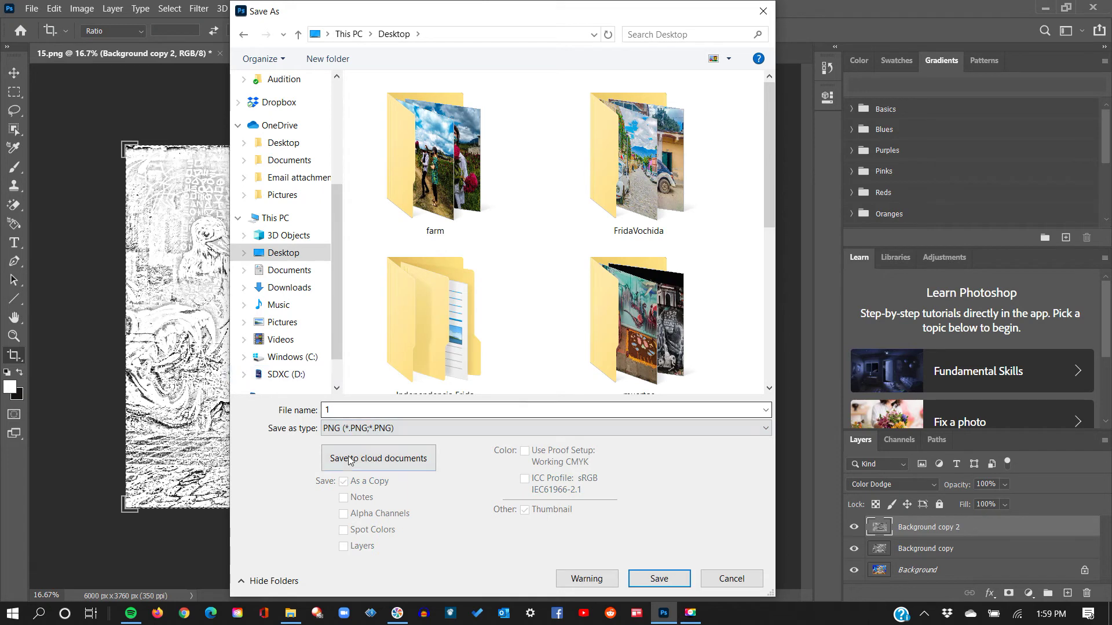
{"action": "left_click", "coordinate": [660, 581]}
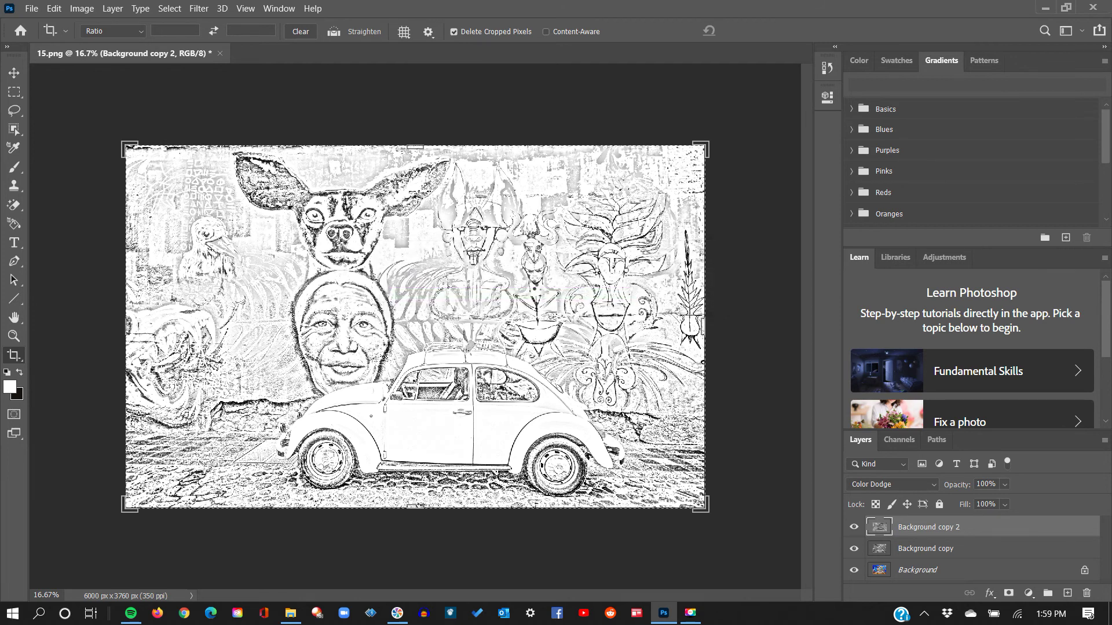
{"action": "left_click", "coordinate": [611, 180]}
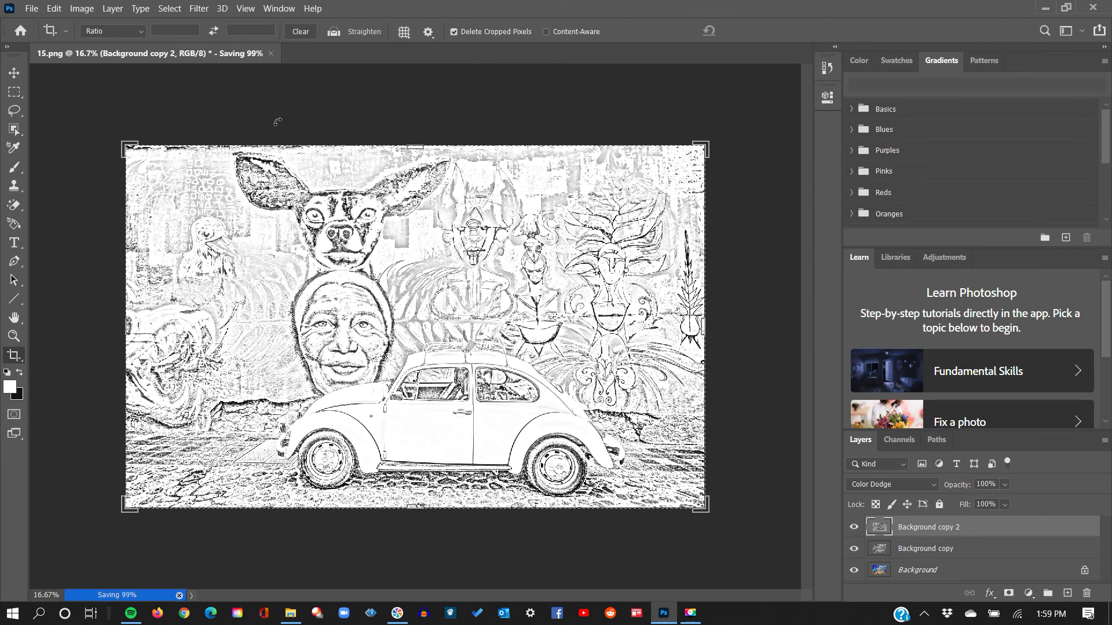
Close the 15.png document without saving its changes and minimize the program to show the desktop.
{"action": "left_click", "coordinate": [272, 54]}
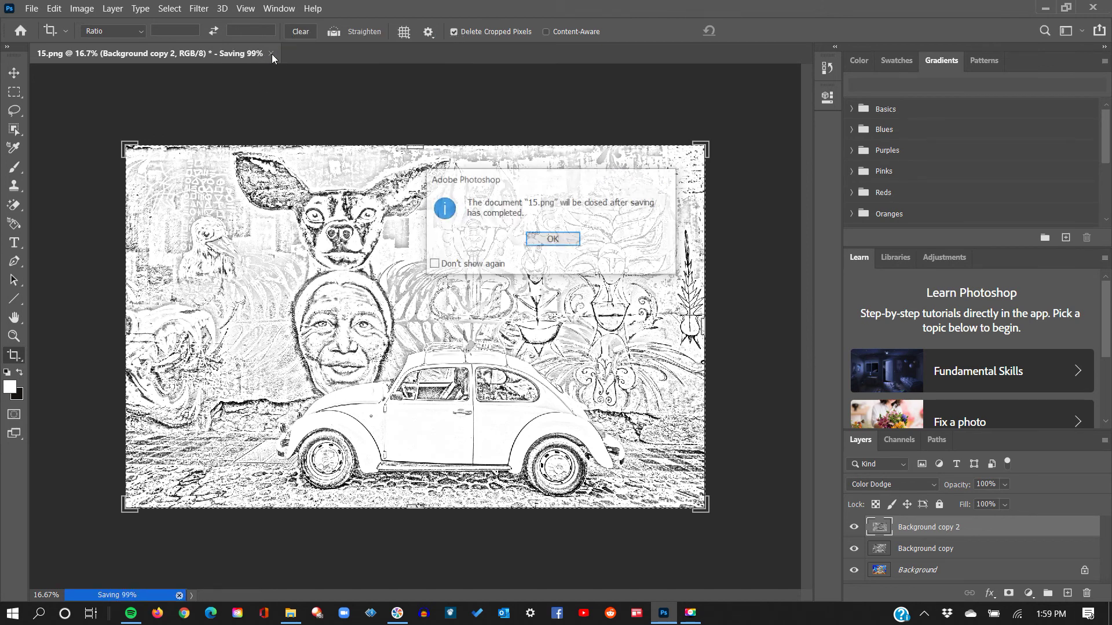
{"action": "left_click", "coordinate": [543, 240]}
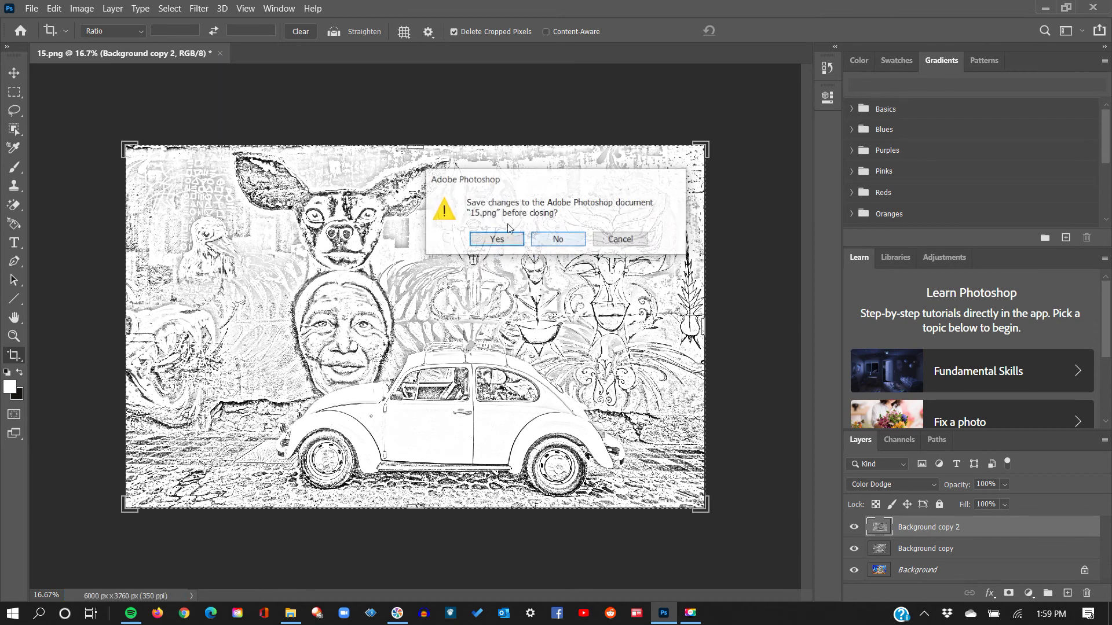
{"action": "left_click", "coordinate": [565, 242]}
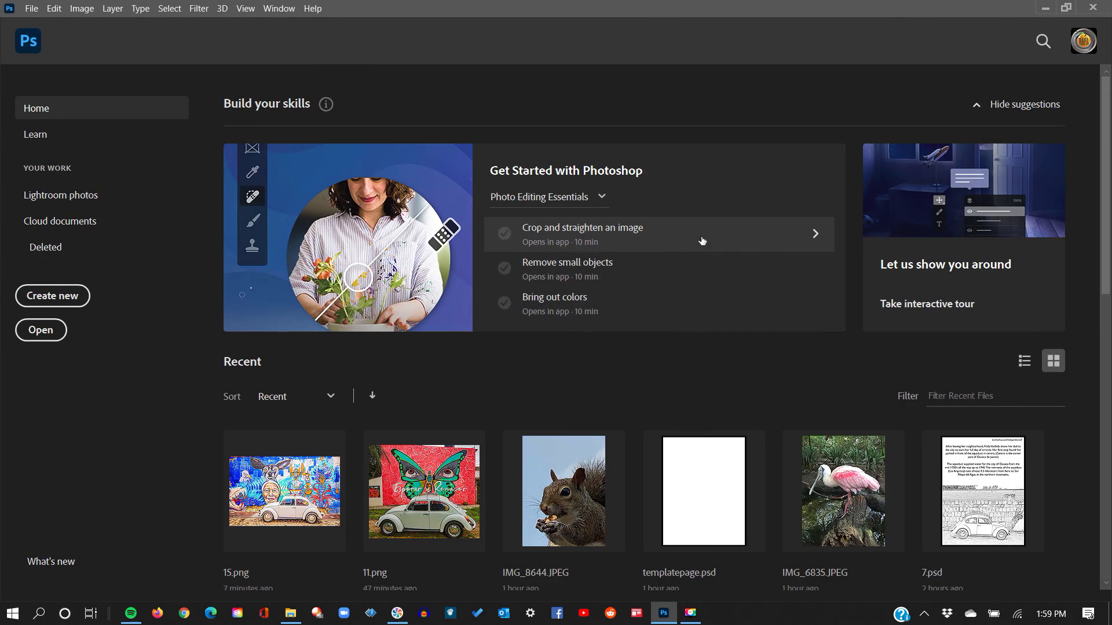
{"action": "left_click", "coordinate": [1044, 10]}
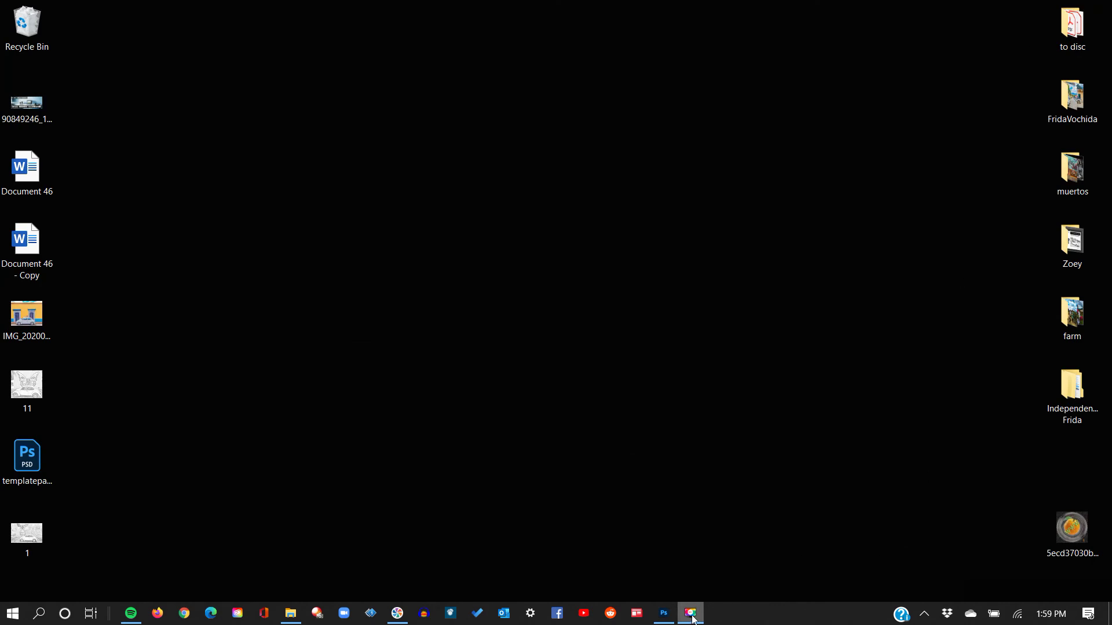
{"action": "mouse_move", "coordinate": [693, 618]}
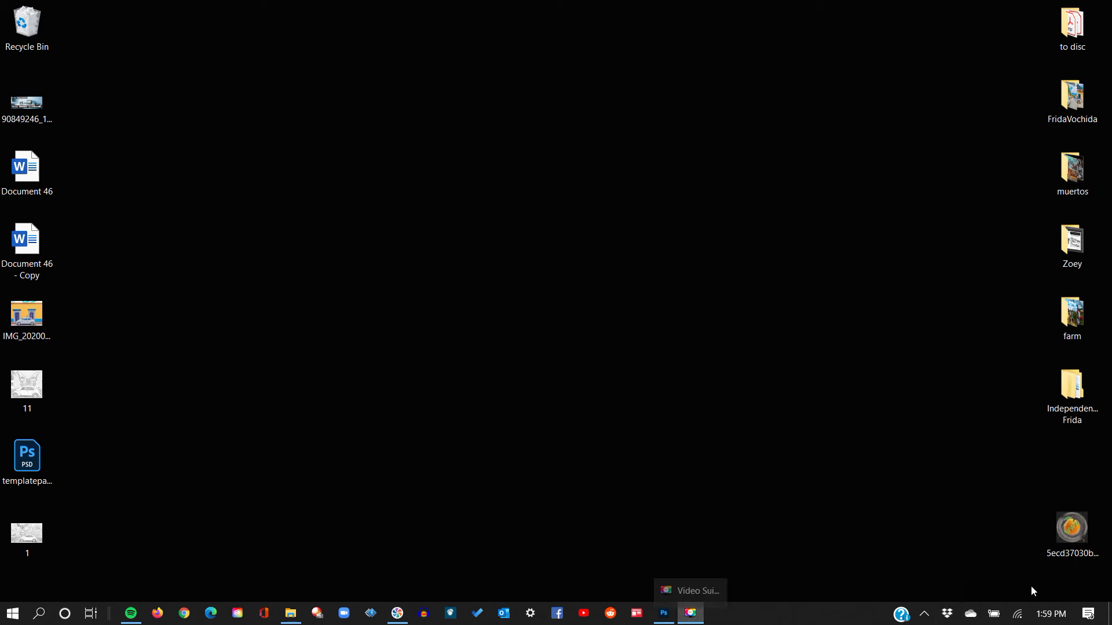